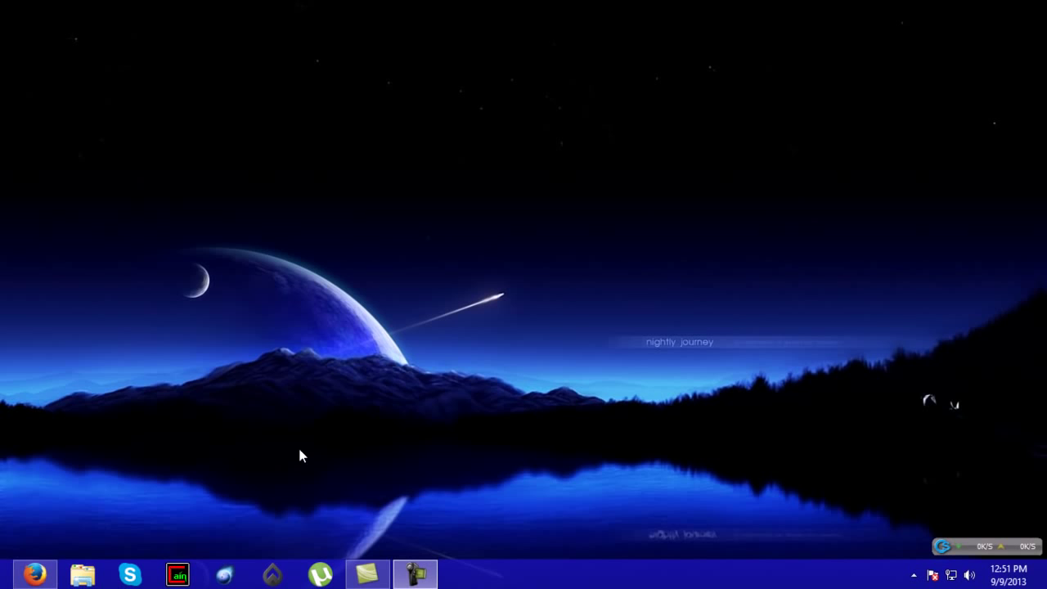
Switch to Firefox and look through the thread list of the Xbox360 DVD Game Downloads forum on xbox360iso.com
left_click(152, 532)
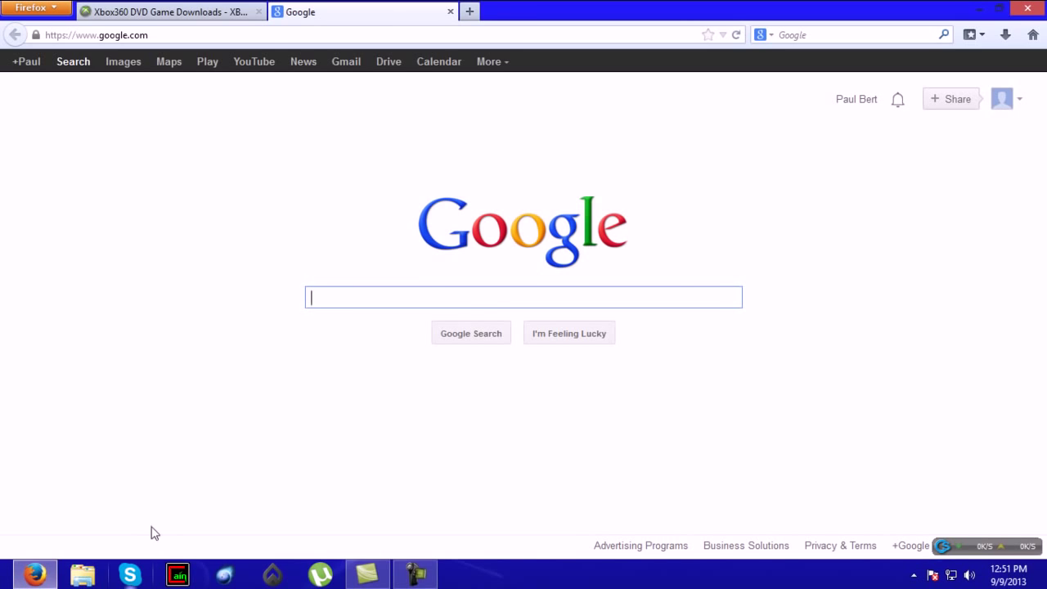
left_click(198, 12)
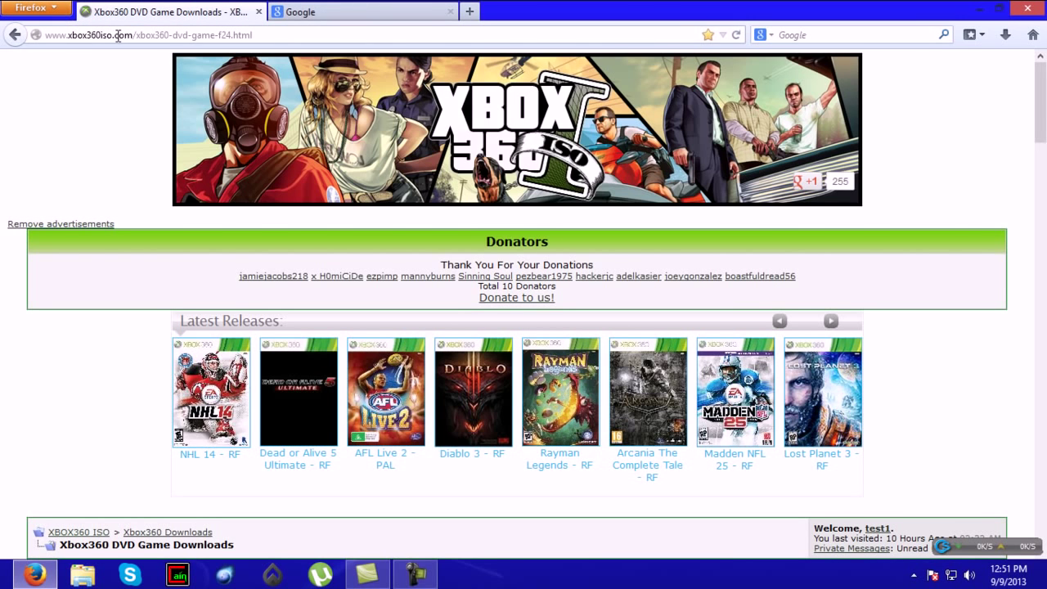
scroll(965, 469, "down", 4)
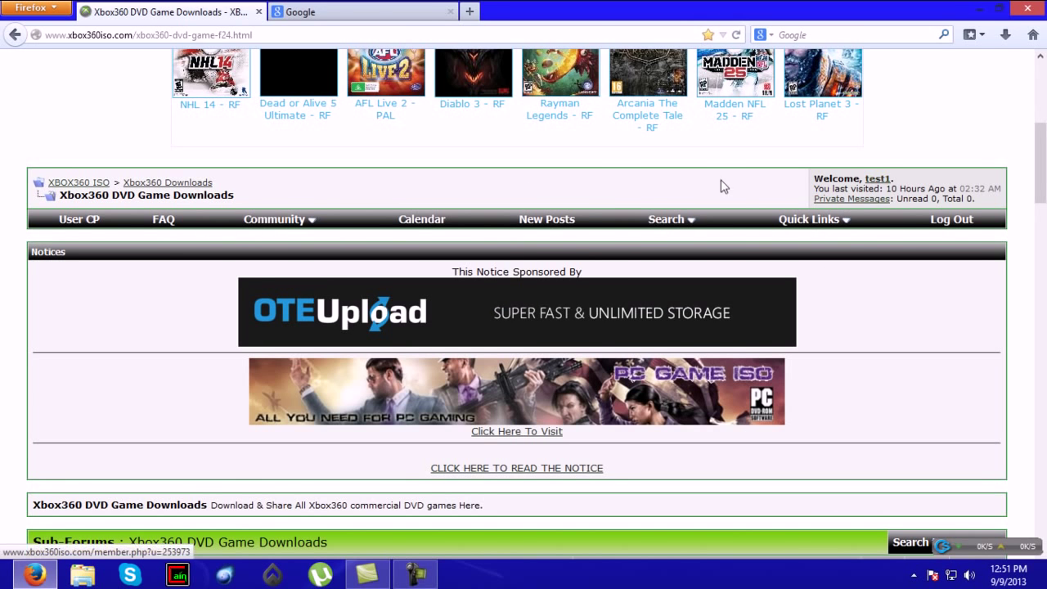
scroll(320, 304, "down", 3)
scroll(294, 303, "down", 10)
scroll(291, 305, "up", 6)
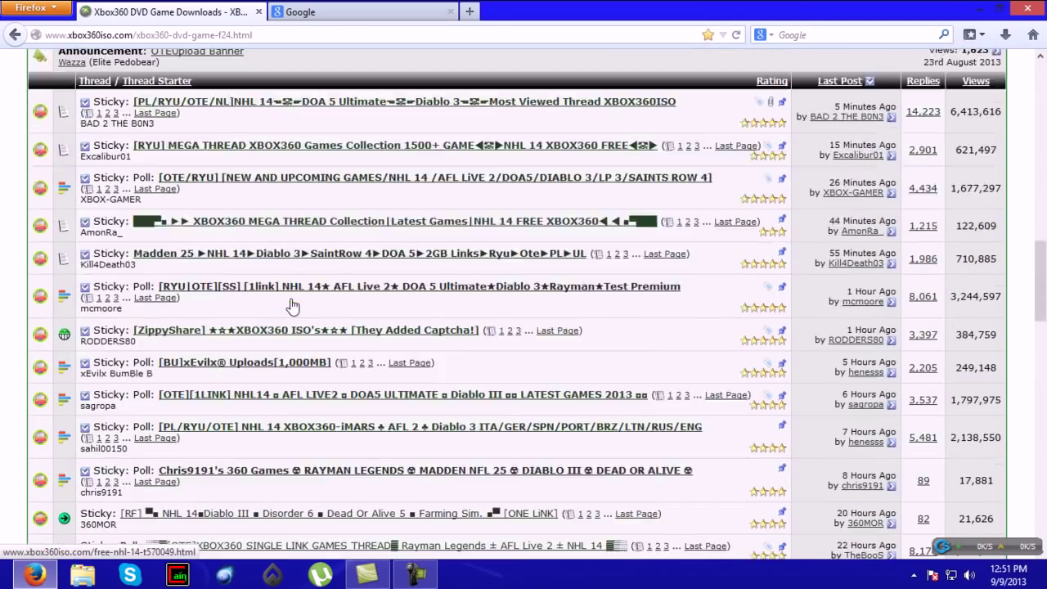
left_click(15, 34)
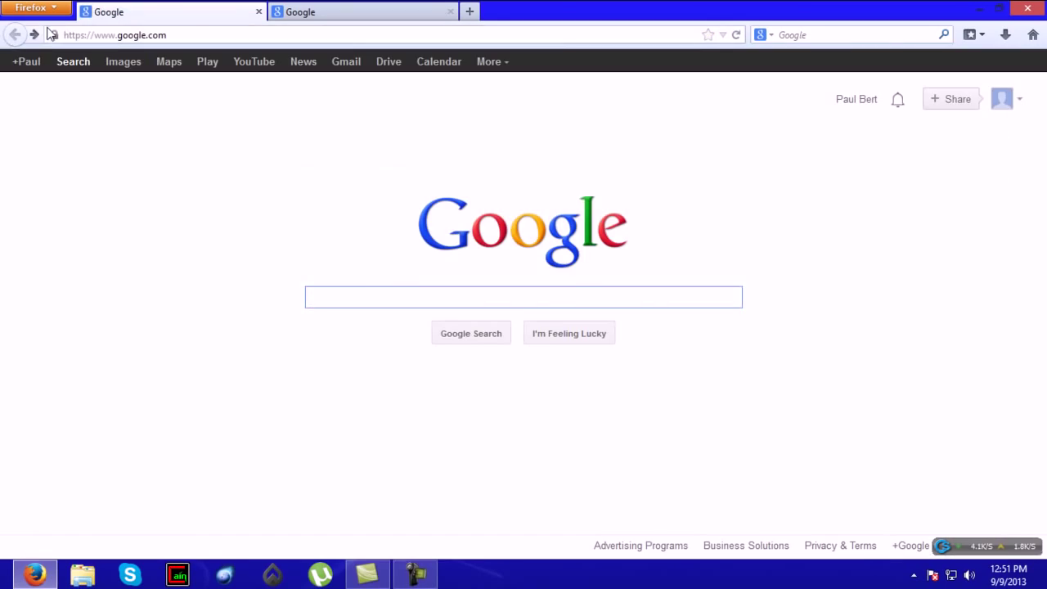
left_click(34, 35)
left_click_drag(252, 35, 134, 33)
key("BackSpace")
key("Return")
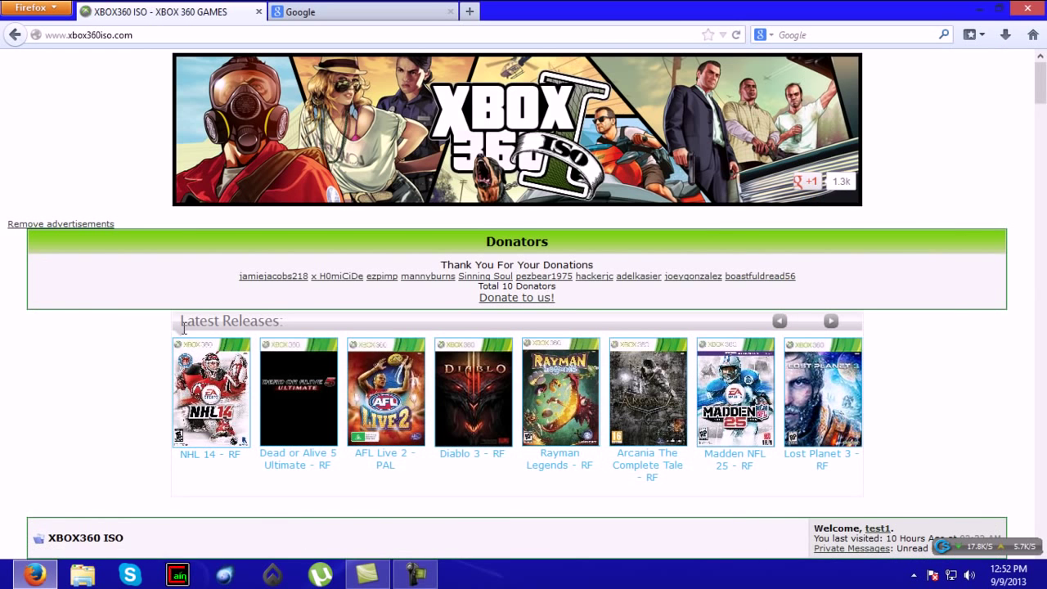
Open the Xbox360 DVD Game Downloads forum from the Xbox360 Downloads section of the home page
scroll(36, 295, "down", 15)
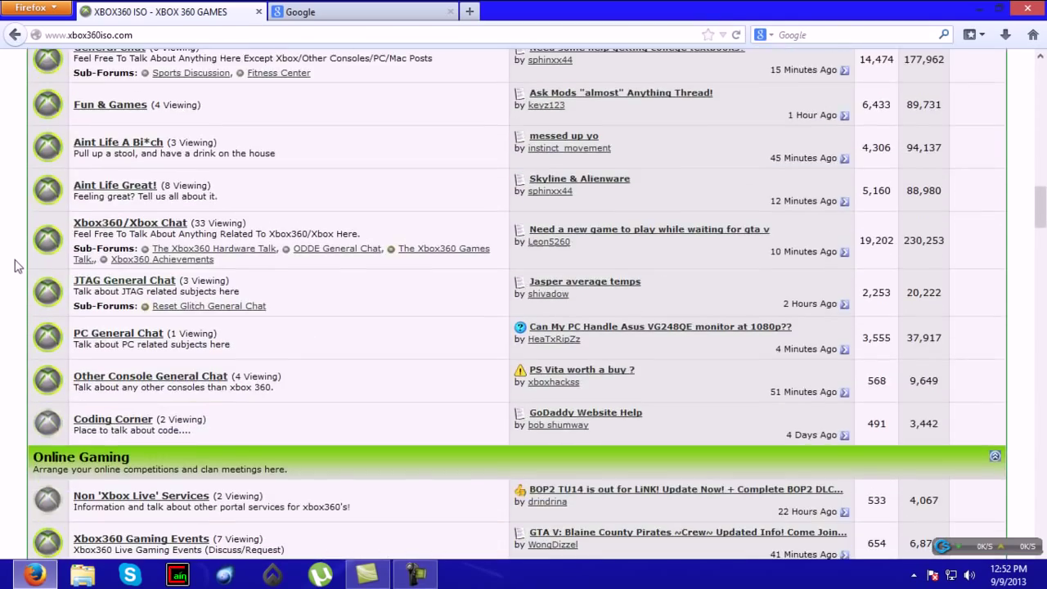
scroll(109, 207, "down", 10)
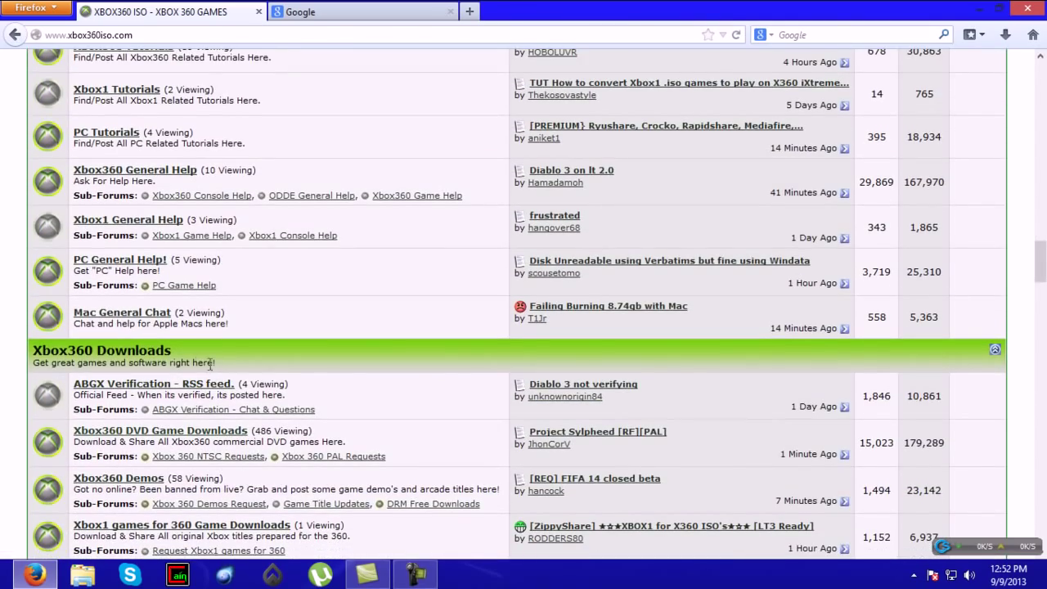
left_click_drag(172, 350, 31, 350)
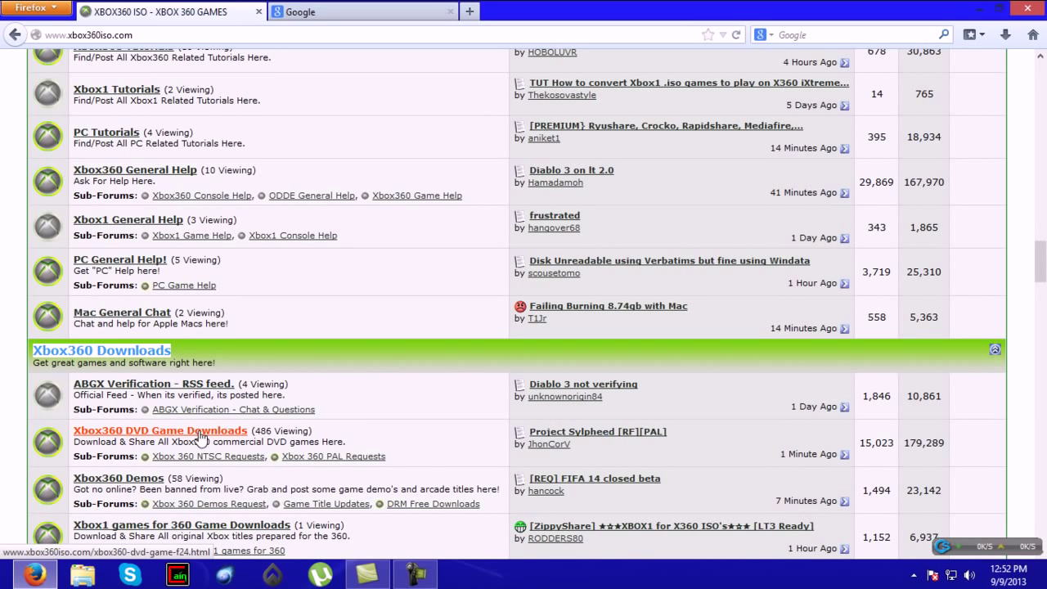
left_click(150, 432)
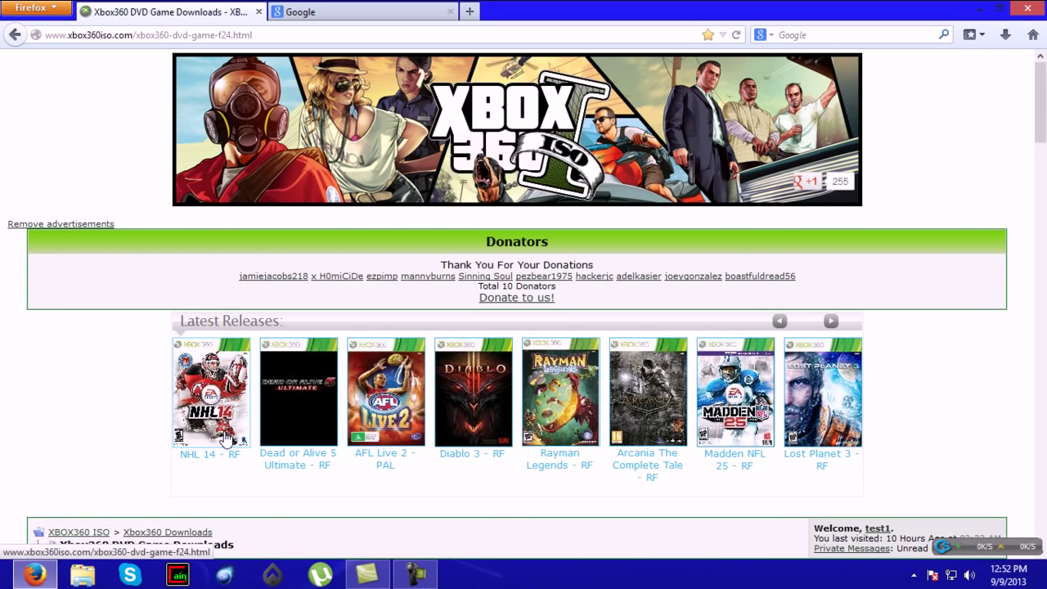
Open the sticky [OTE][1LINK] thread for NHL14, AFL LIVE2, DOA5 ULTIMATE and Diablo III latest games 2013
scroll(246, 483, "down", 8)
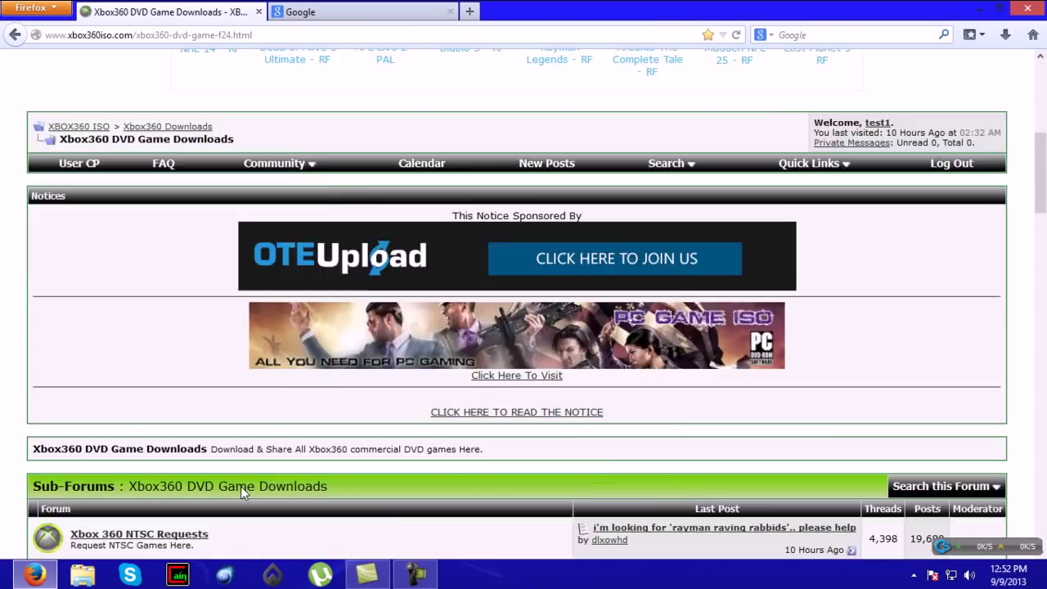
scroll(240, 486, "down", 3)
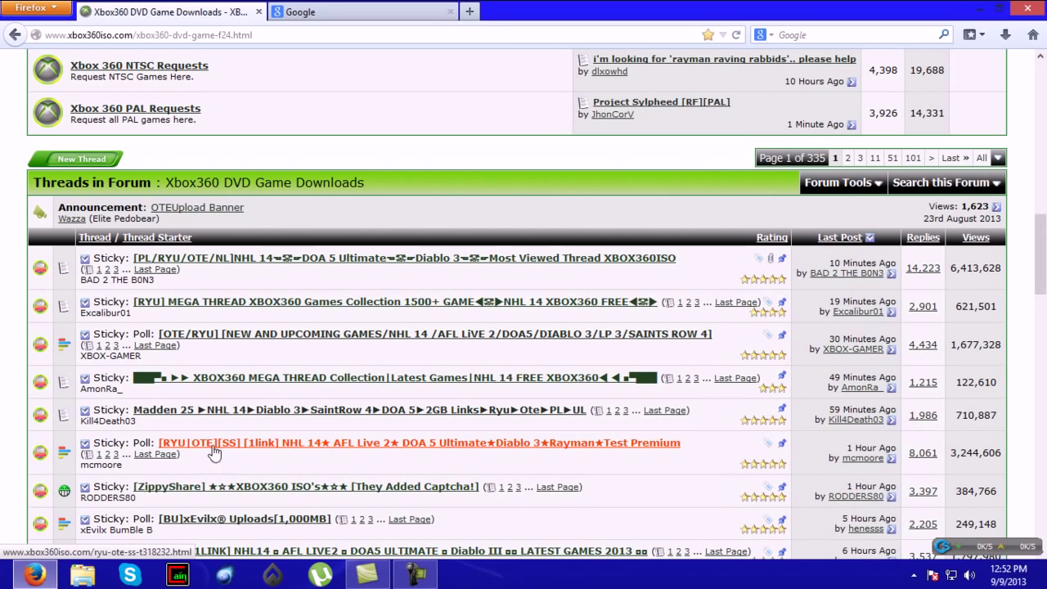
scroll(203, 488, "down", 4)
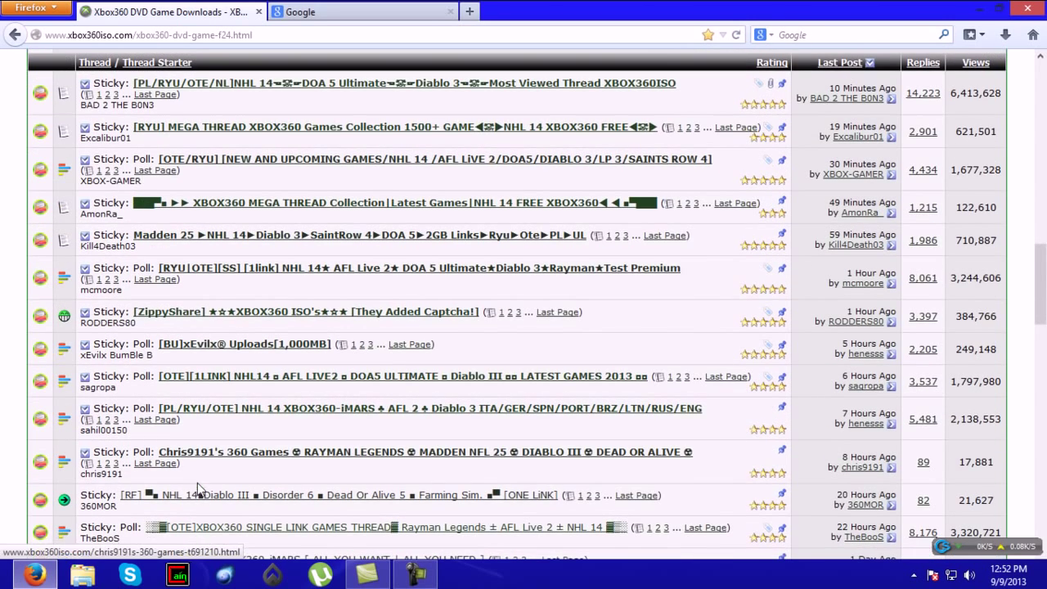
left_click(209, 378)
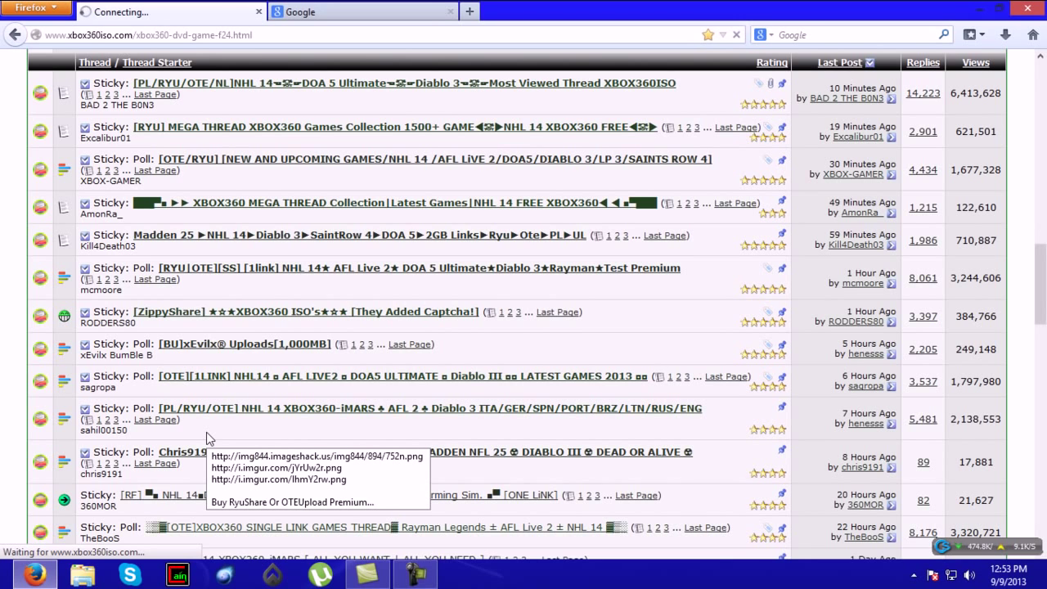
Search the opened thread's page for "forza 4" and look through its game list
key("ctrl+f")
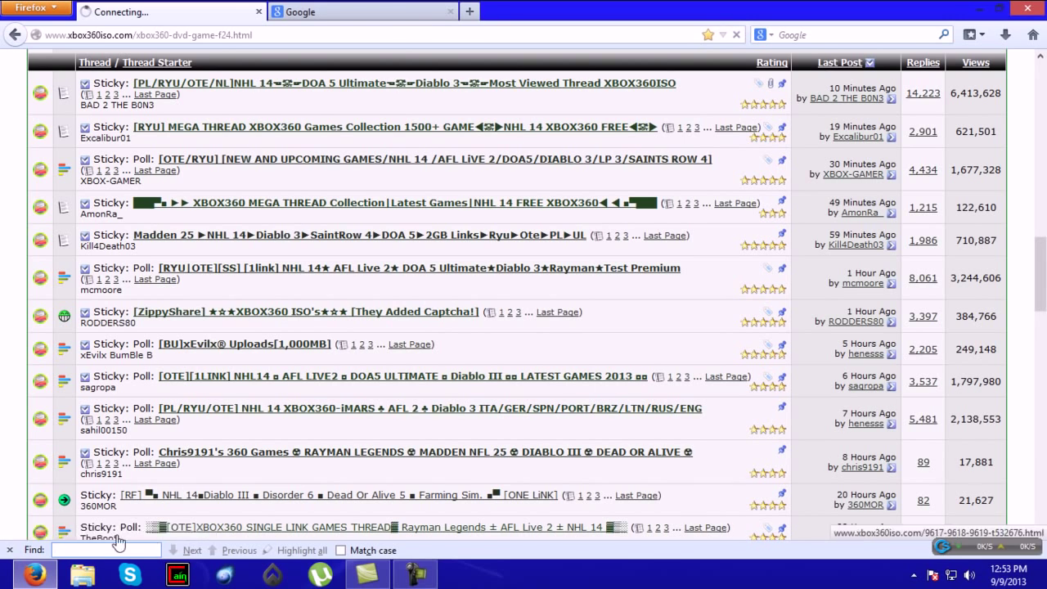
type("fo")
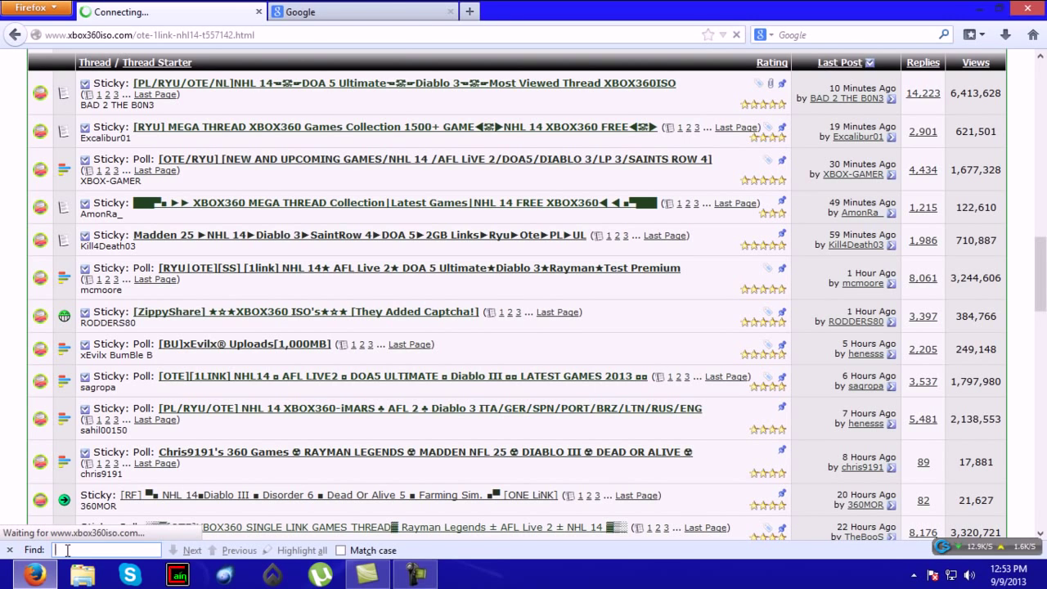
type("rza 4")
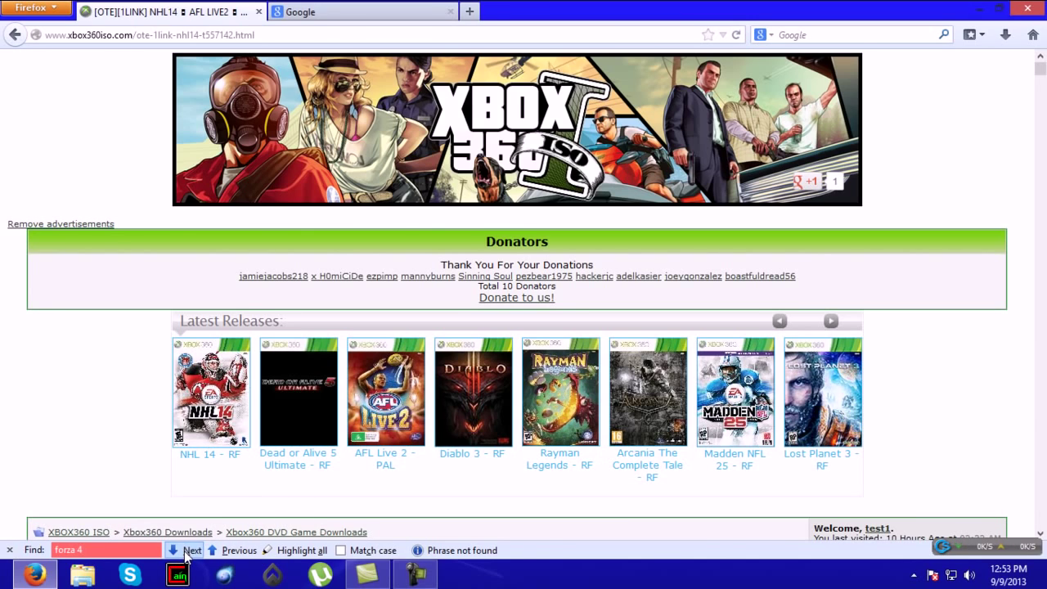
scroll(98, 502, "down", 5)
scroll(97, 511, "down", 15)
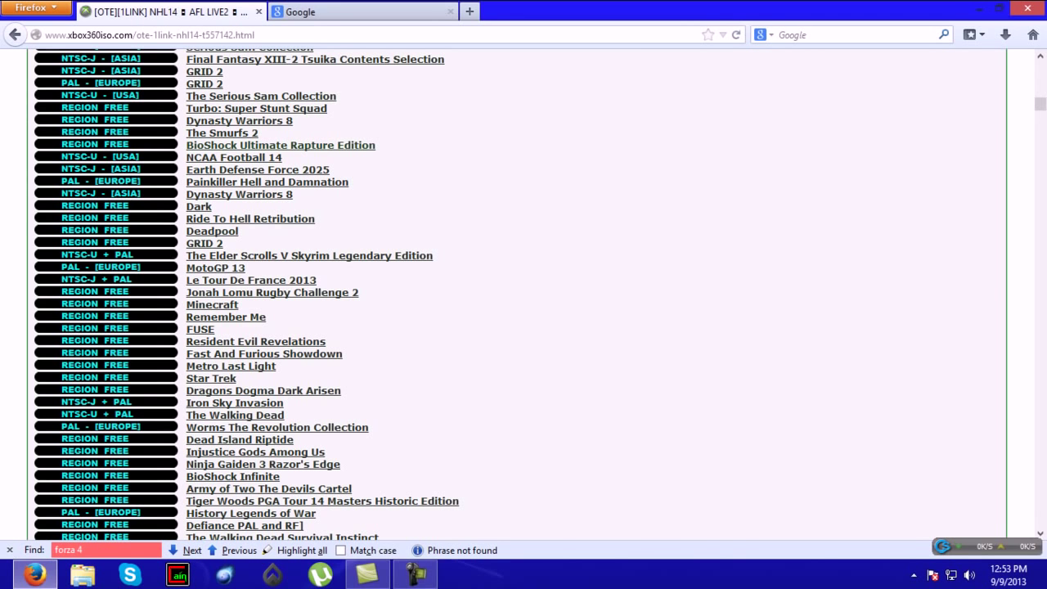
Shorten the page search to "forza", go to the next match and look over the alphabetical game lists
key("BackSpace")
key("BackSpace")
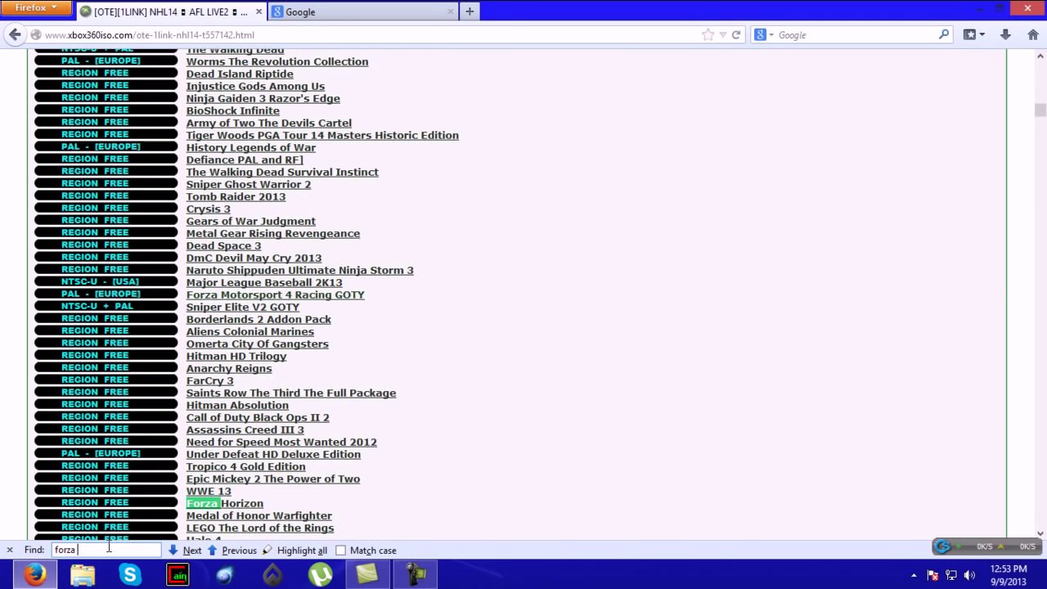
left_click(183, 550)
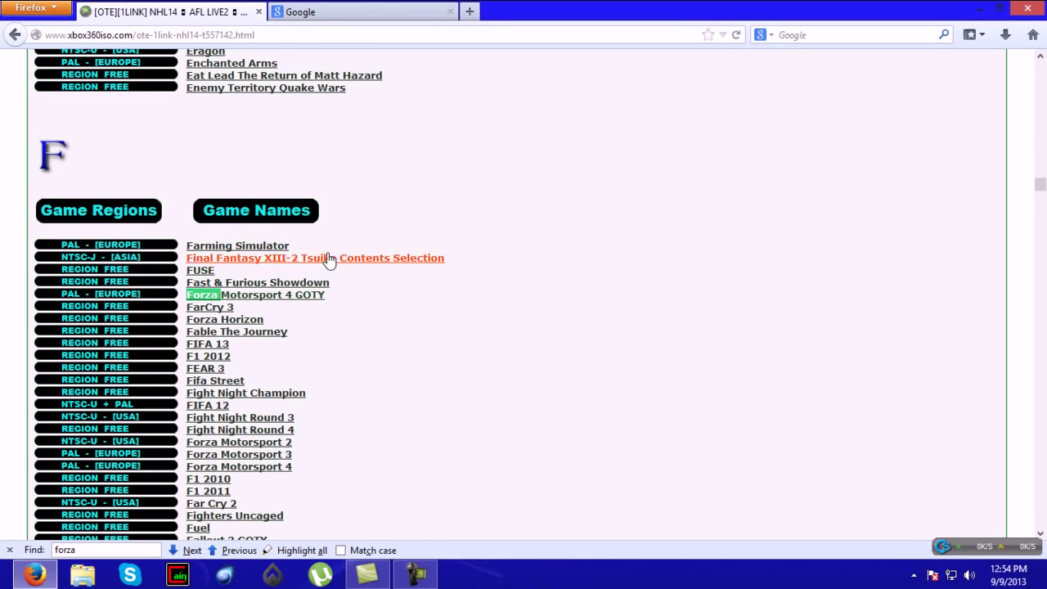
scroll(229, 331, "up", 15)
scroll(228, 331, "up", 8)
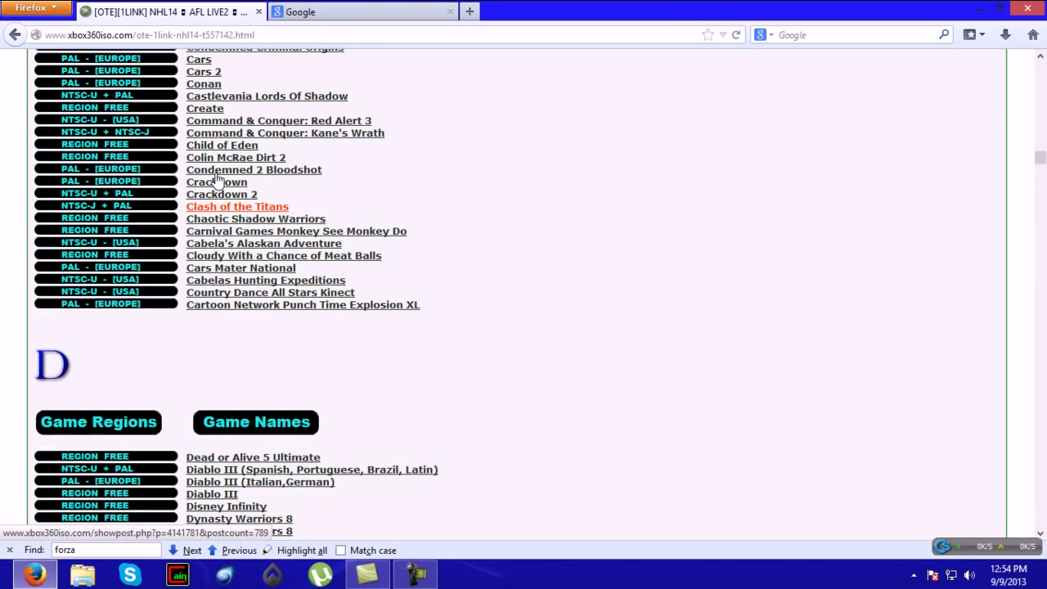
Close the forum thread and search Google for "forza motorsport 4 ntsc/u"
left_click(257, 12)
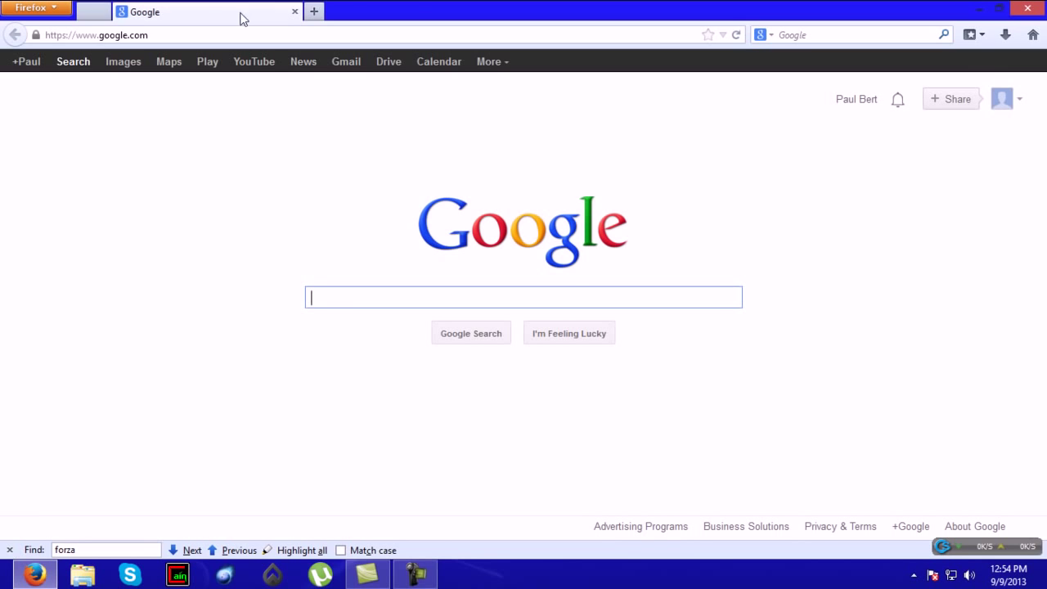
left_click(341, 304)
type("forz")
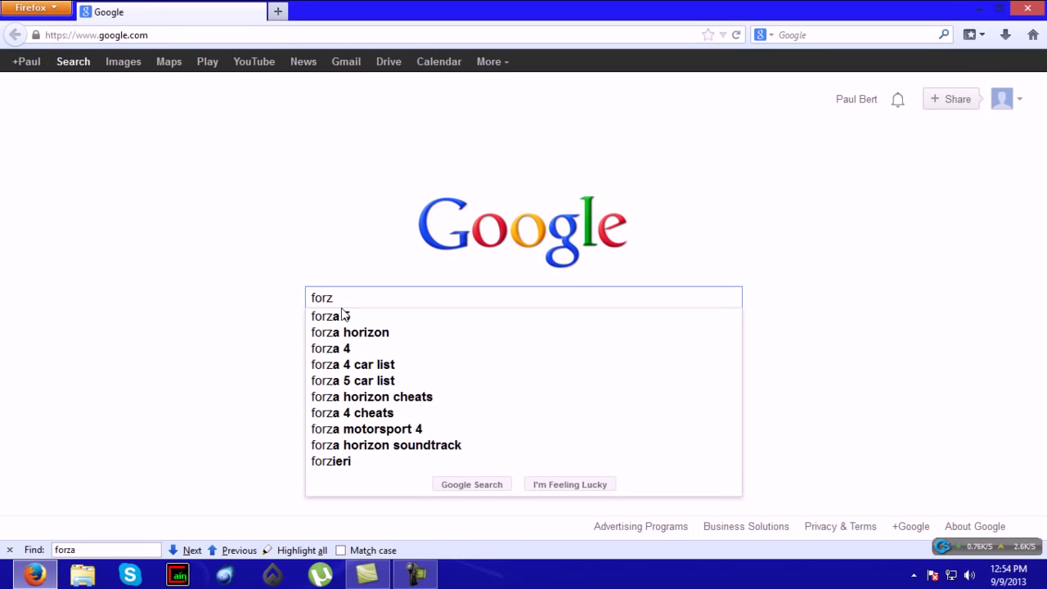
type("a mo")
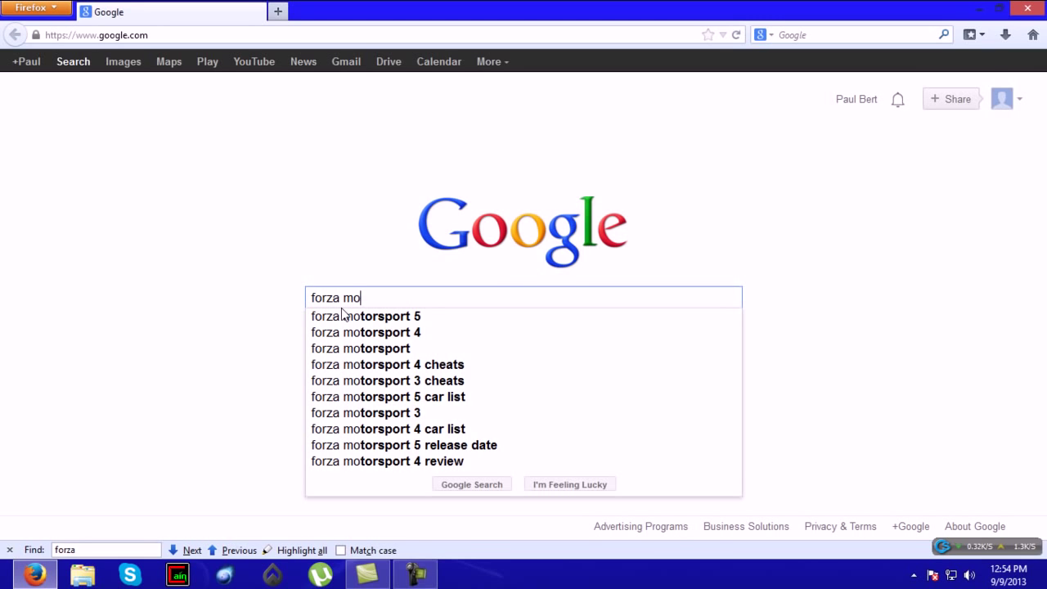
type("torsport ")
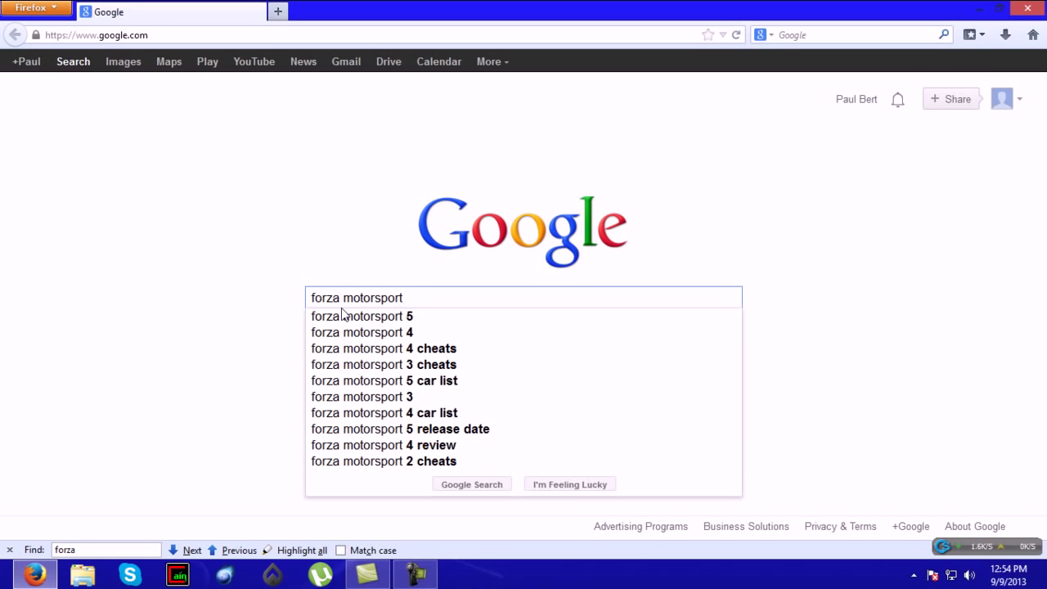
type("4 ntsxc")
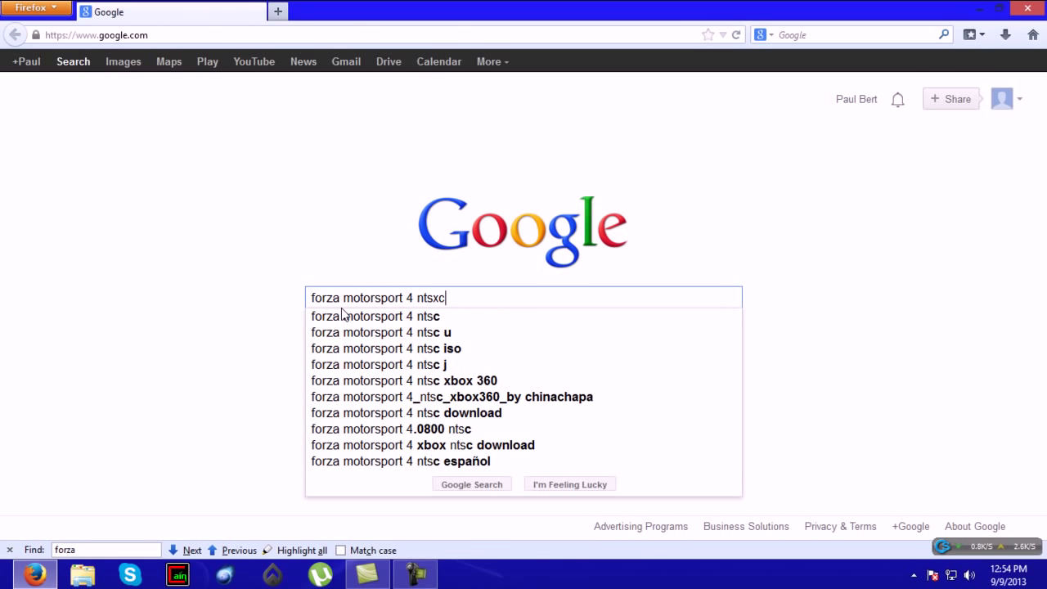
key("BackSpace")
key("BackSpace")
type("c/u")
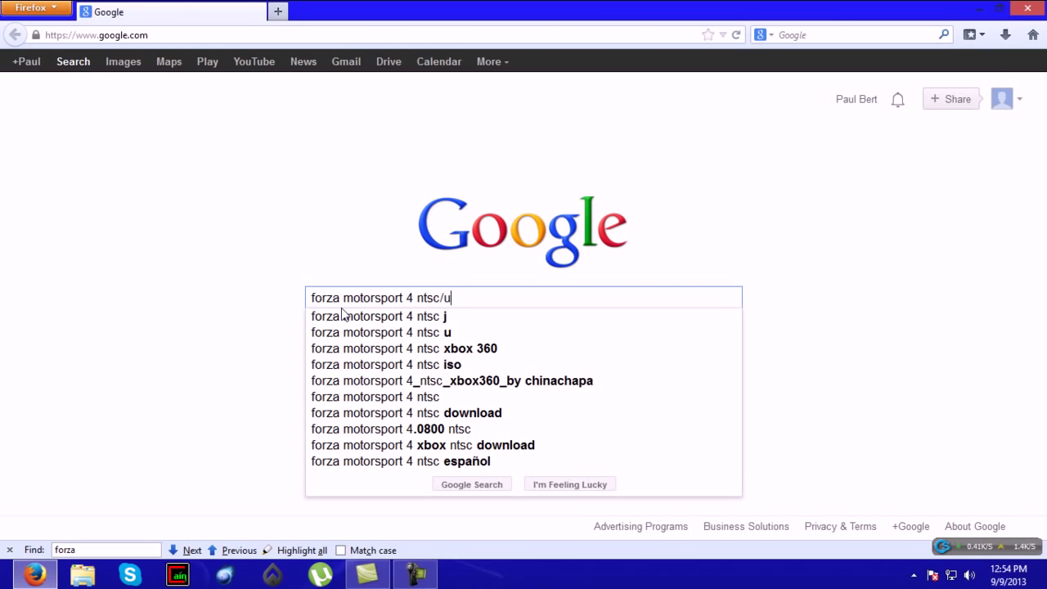
key("Return")
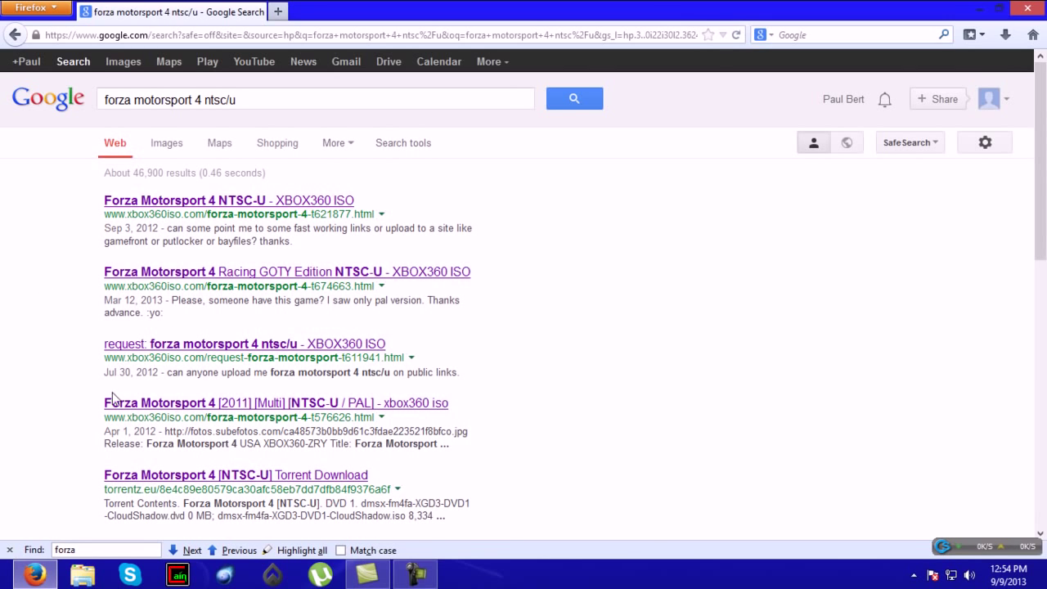
Close the browser and open the Forza Disk 1 folder under Documents, Xbox Games, Forza 4 in File Explorer
left_click(1038, 8)
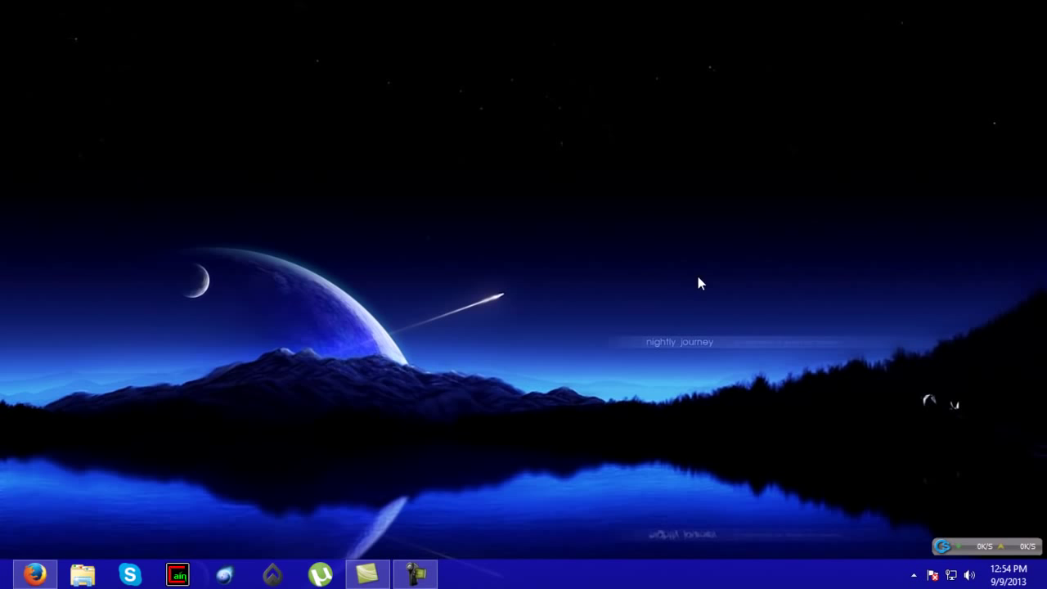
left_click(92, 572)
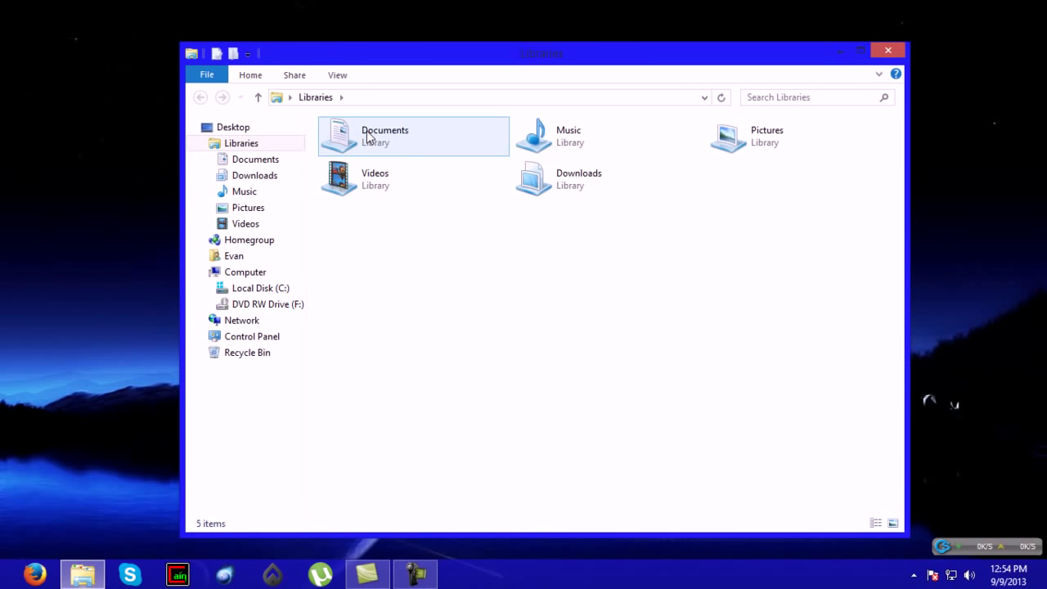
double_click(366, 139)
scroll(357, 419, "down", 2)
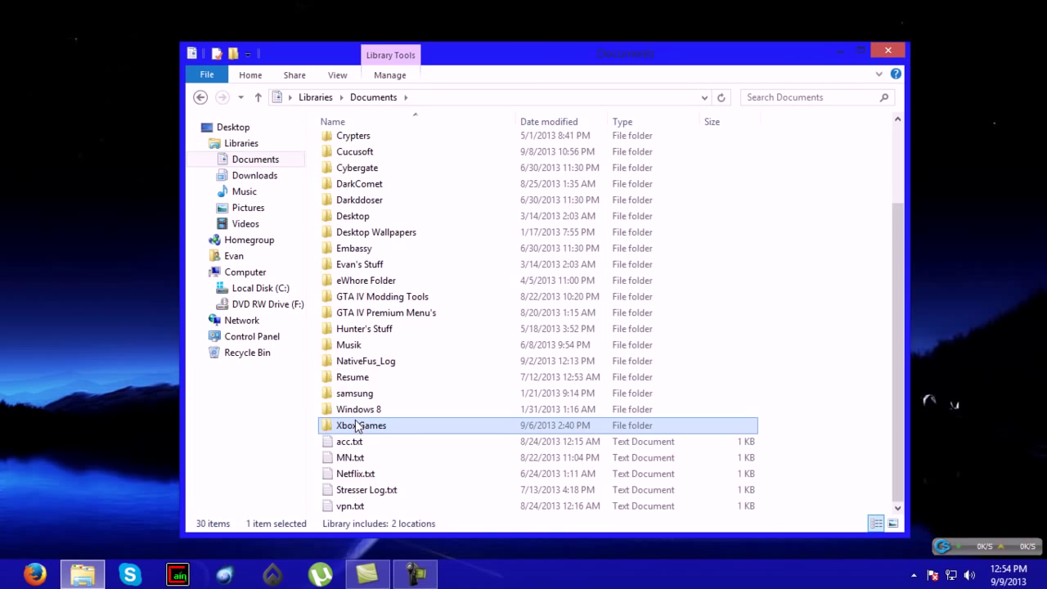
double_click(353, 424)
double_click(352, 240)
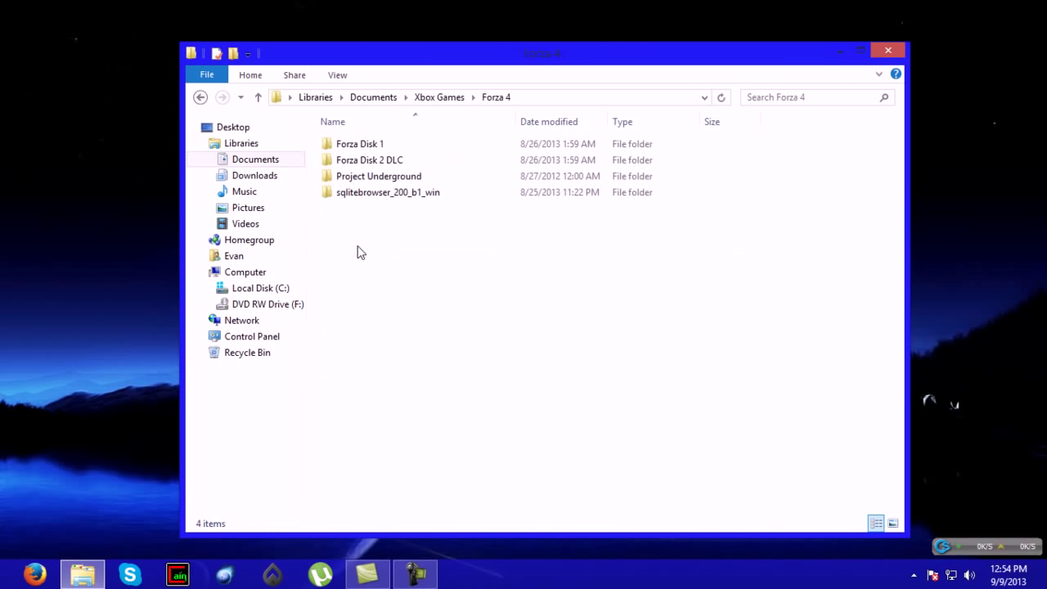
double_click(369, 146)
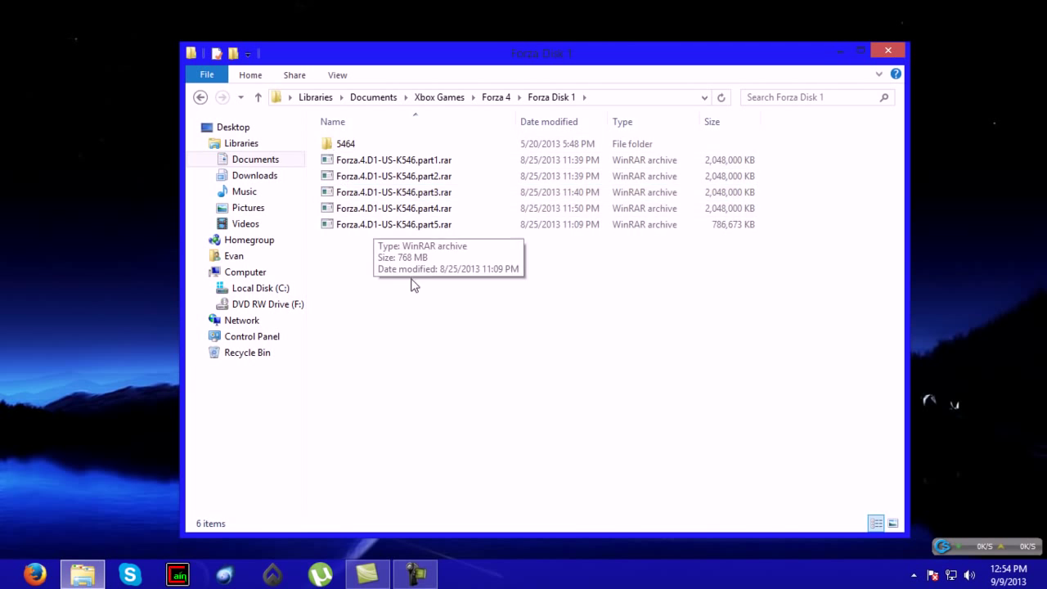
Display the extraction options for the Forza.4.D1-US-K546.part1.rar archive
left_click_drag(413, 285, 411, 123)
left_click(420, 292)
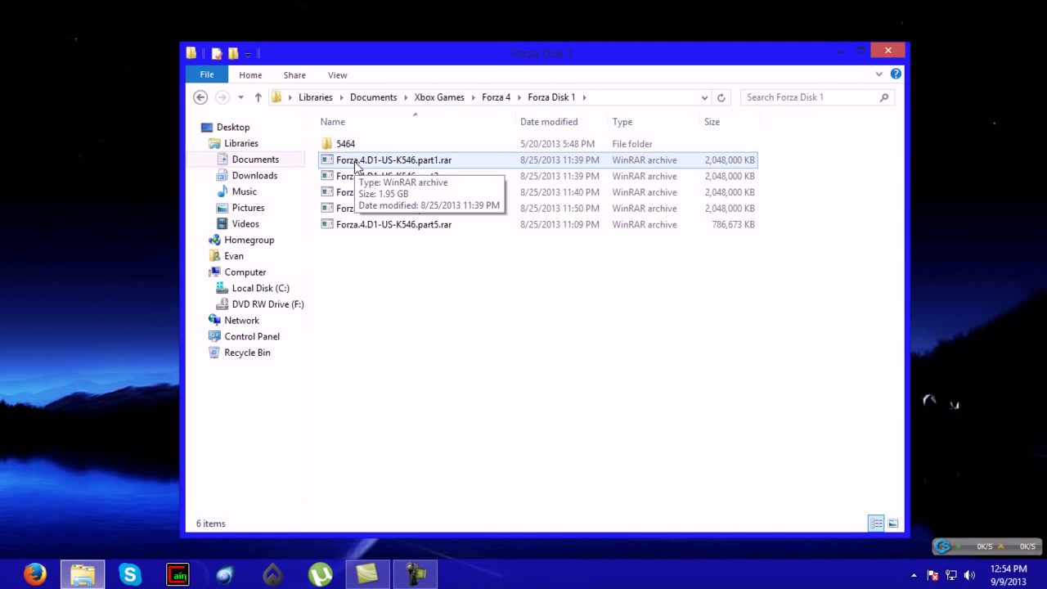
right_click(429, 162)
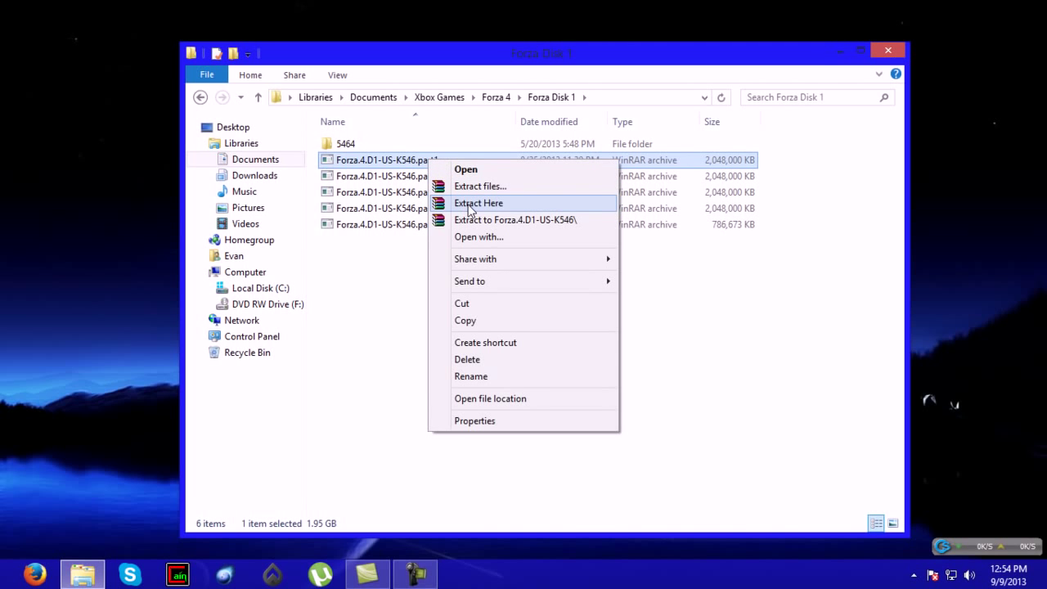
left_click(399, 285)
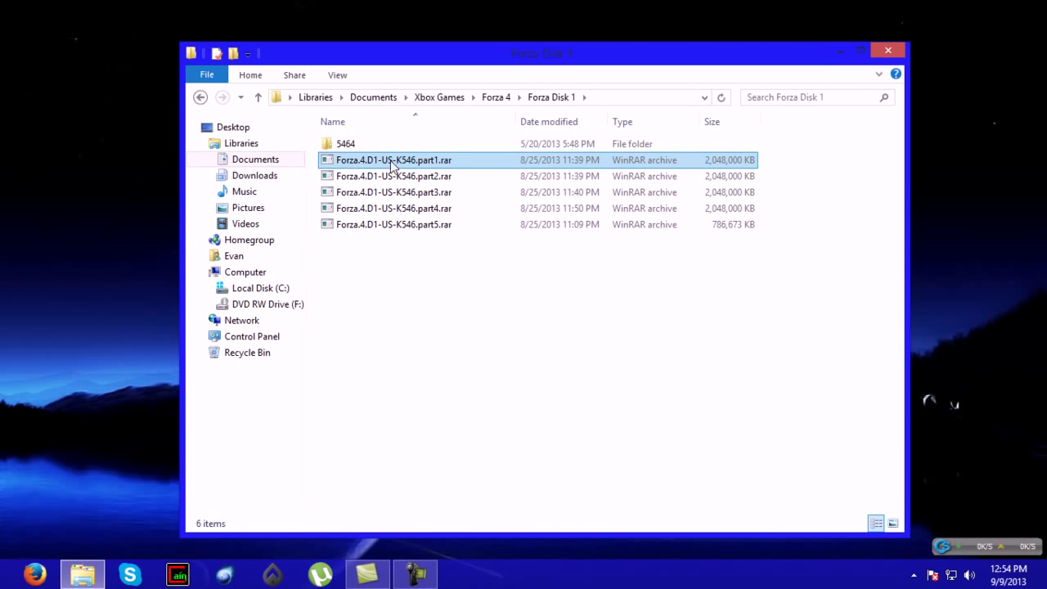
Look over the .iso and .dvd files in the 5464 folder and return to the Forza Disk 1 folder
left_click(352, 145)
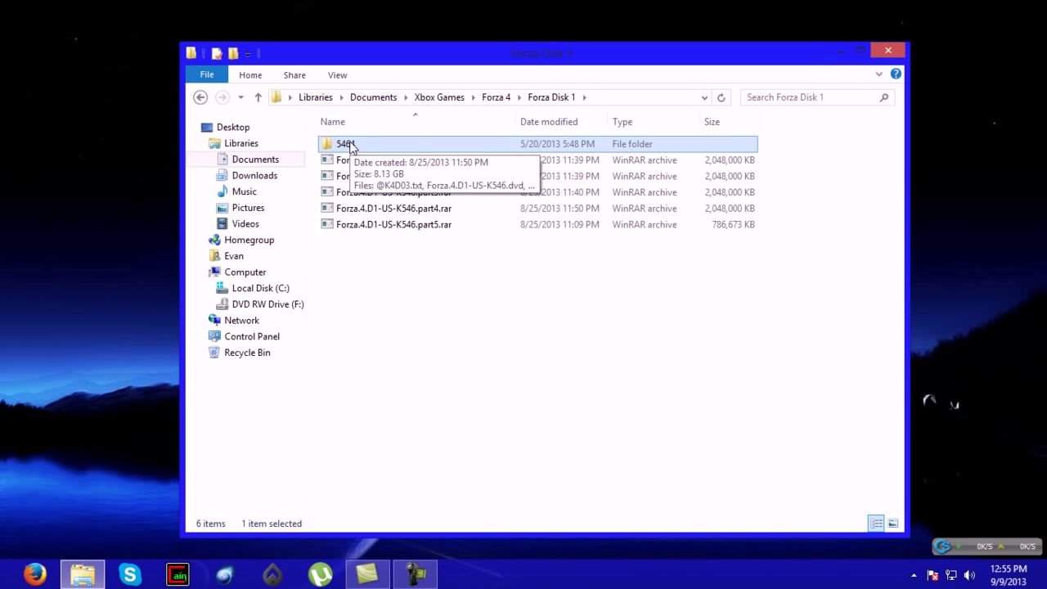
double_click(348, 144)
left_click(364, 176)
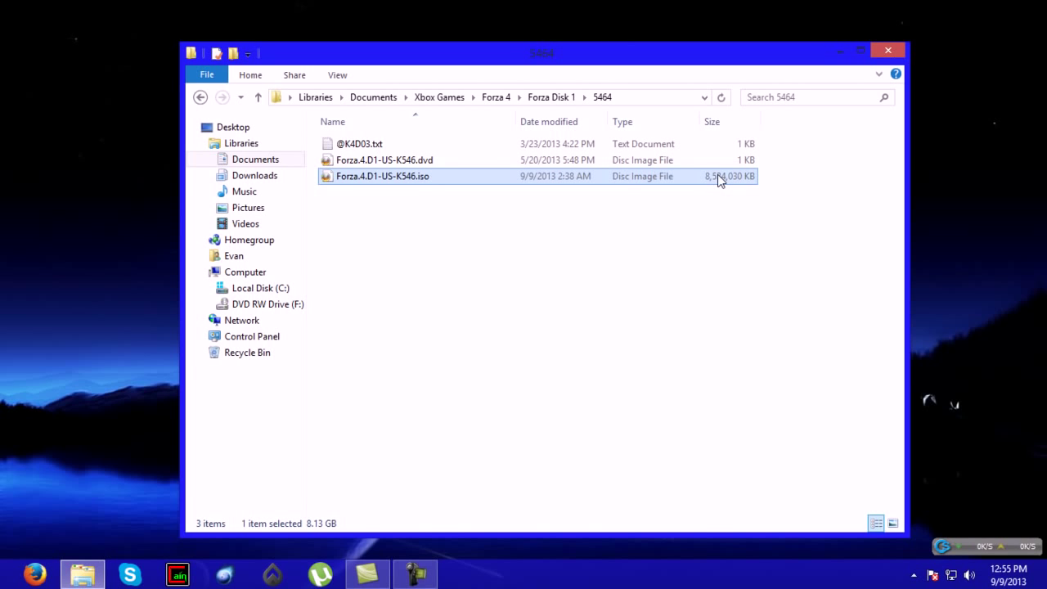
left_click(362, 162)
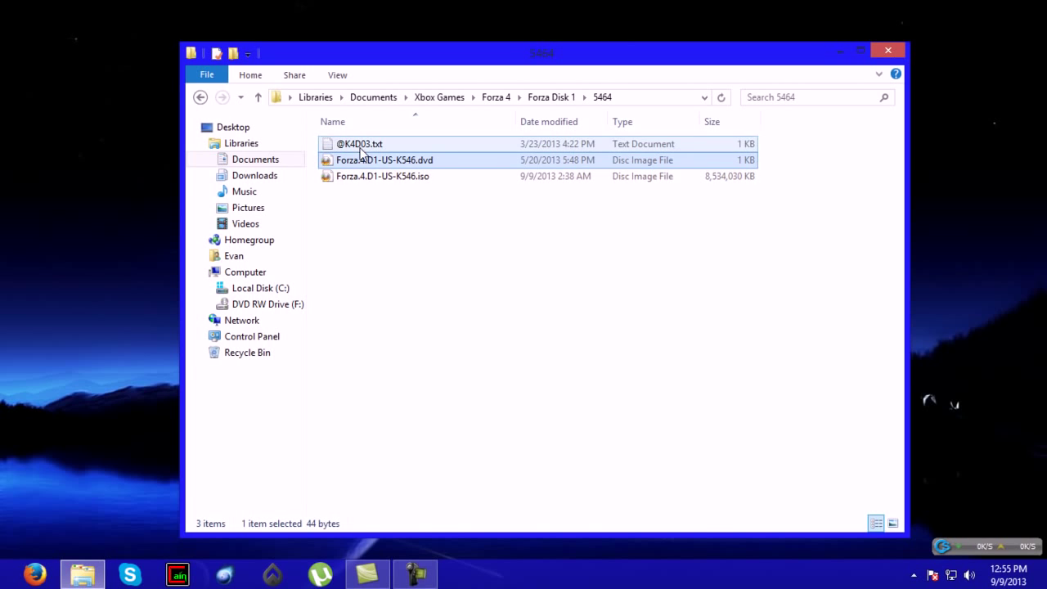
left_click(199, 97)
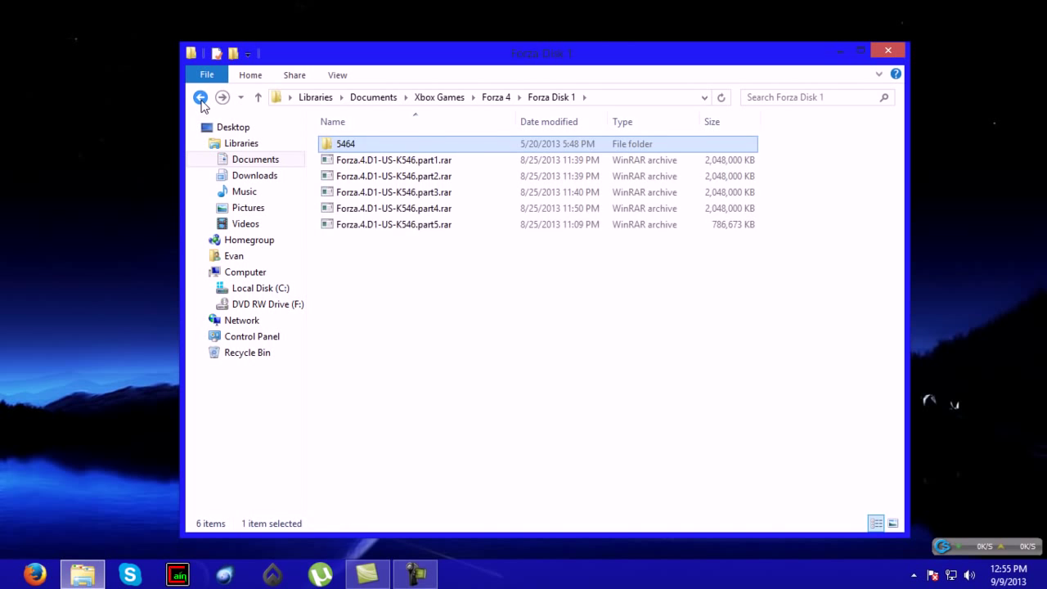
Look over the disc 2 .iso and .dvd files under Forza Disk 2 DLC, Forza.4.US.D2-US-K546, dsffd, and close the File Explorer window
left_click(200, 96)
double_click(411, 161)
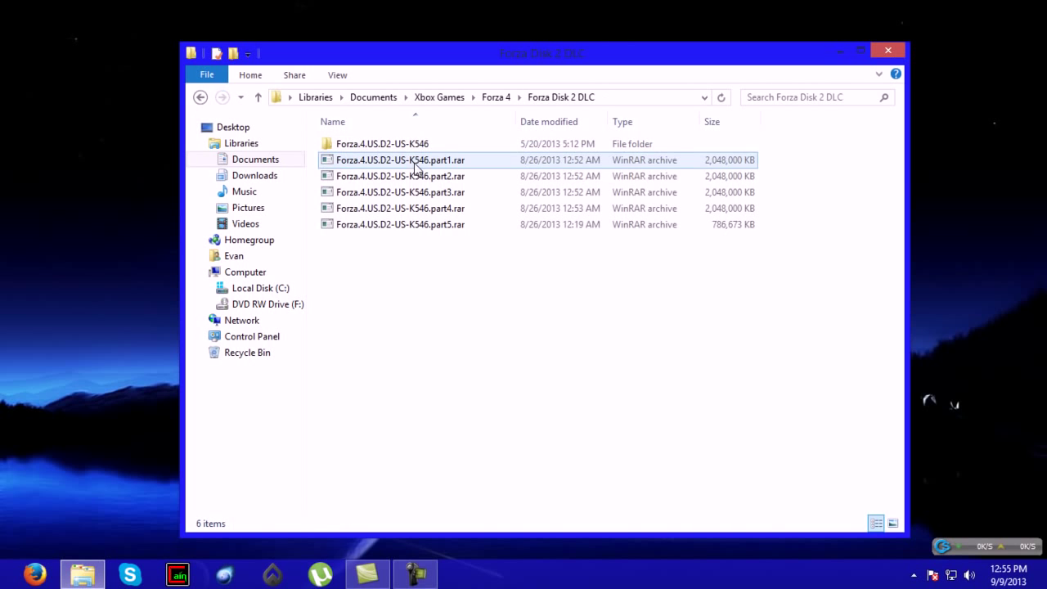
double_click(391, 149)
double_click(391, 149)
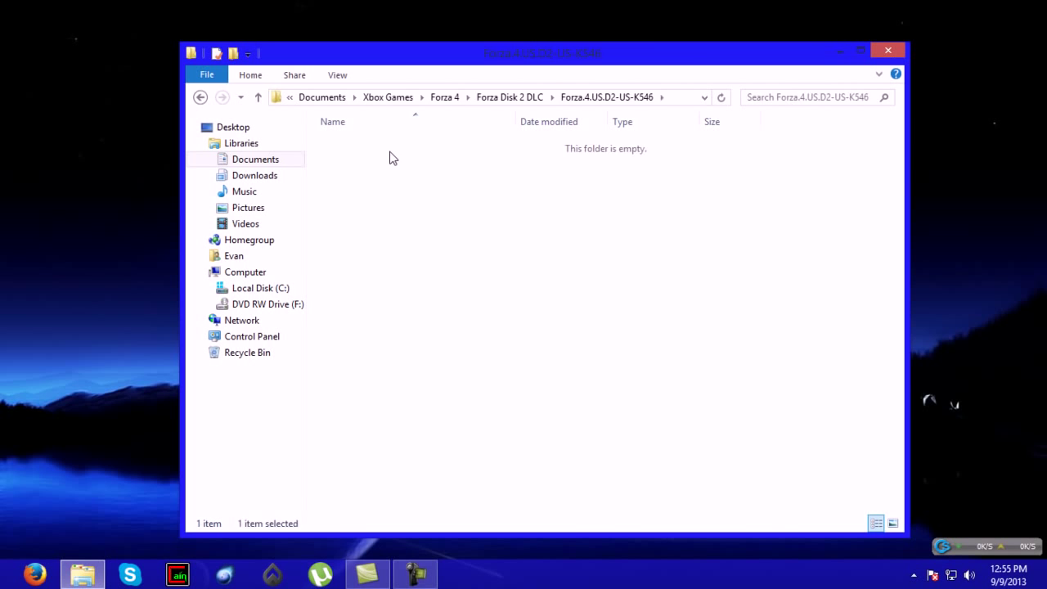
left_click(400, 176)
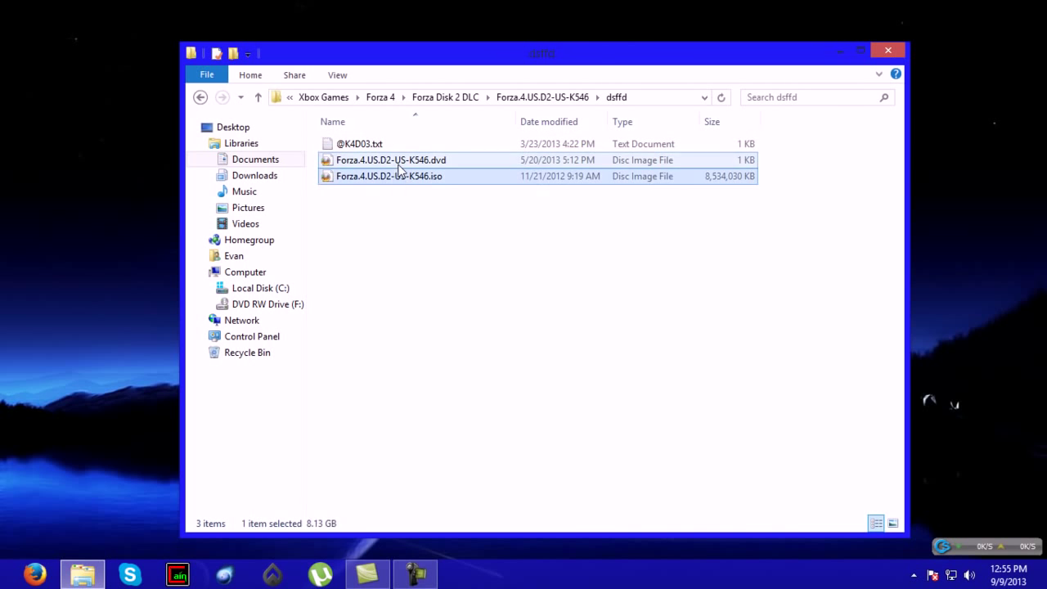
left_click(382, 160)
left_click(200, 97)
left_click(199, 97)
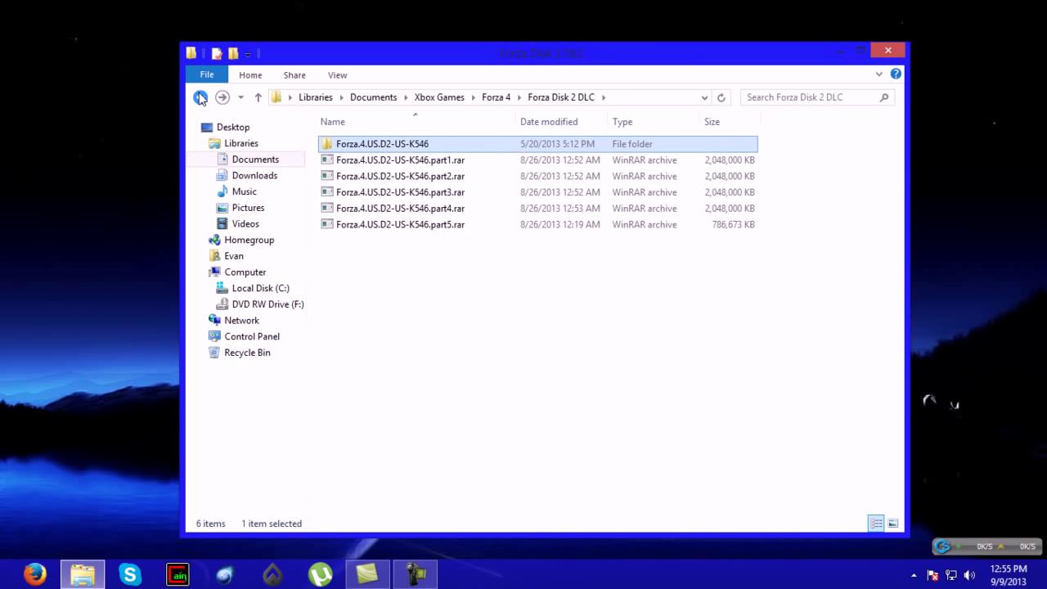
left_click(878, 56)
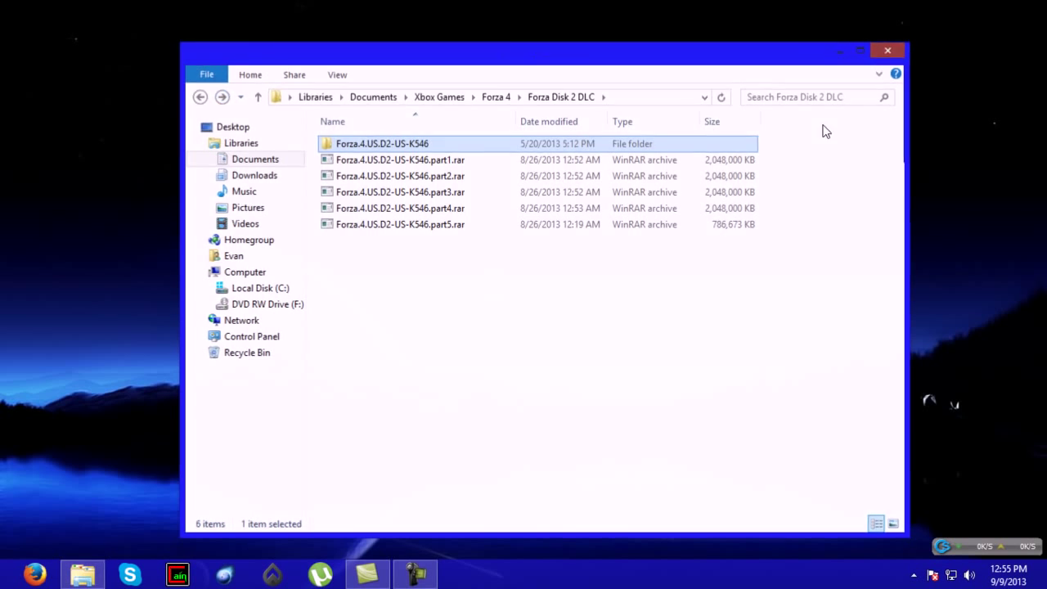
Launch Xbox Backup Creator.exe from Documents, GTA IV Modding Tools, Xbox 360 Backup Creator, and close the folder window
left_click(83, 574)
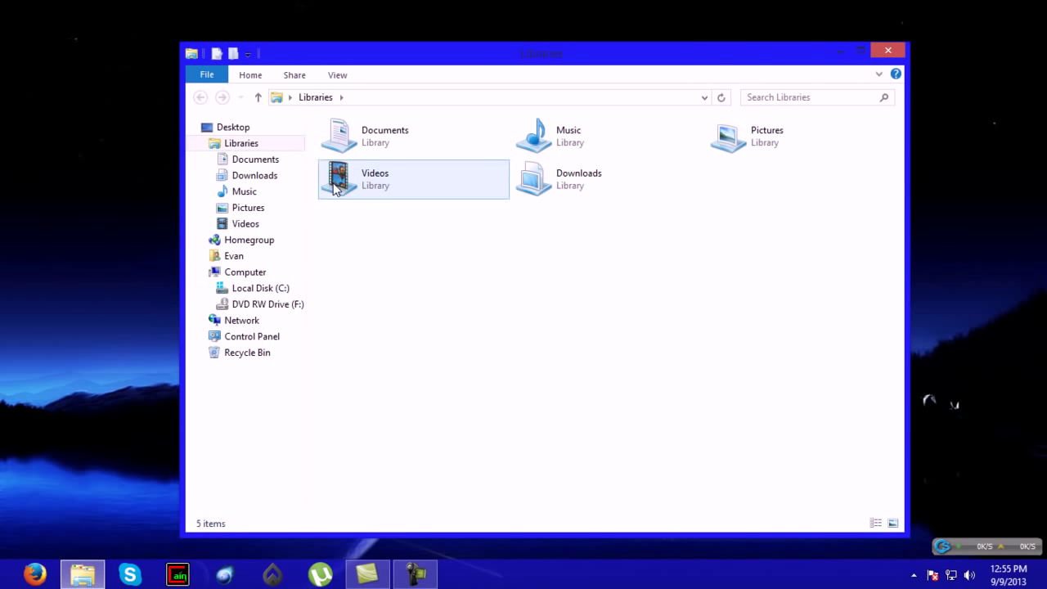
left_click(250, 161)
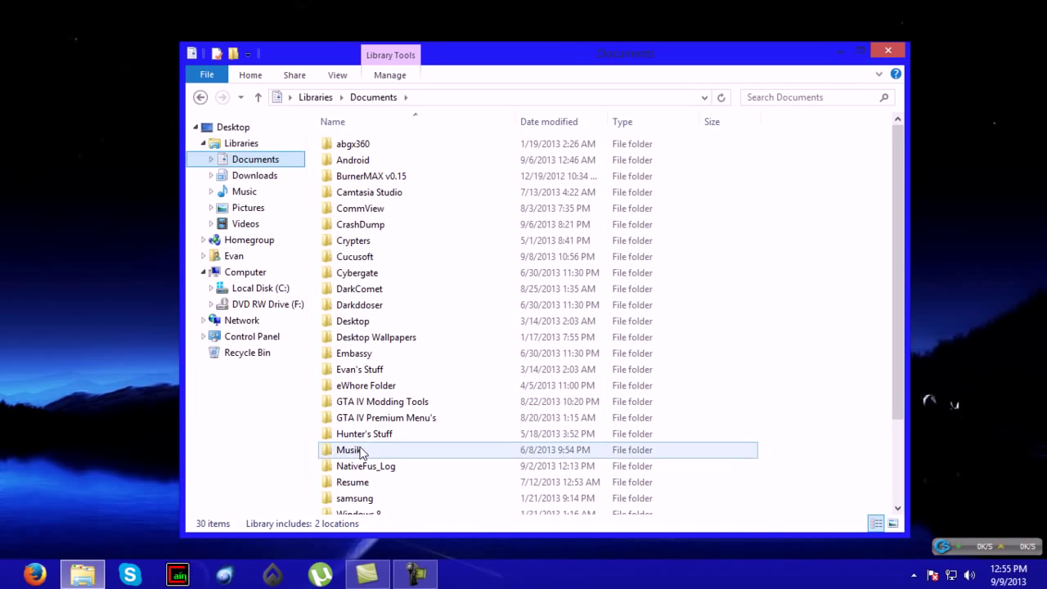
double_click(383, 411)
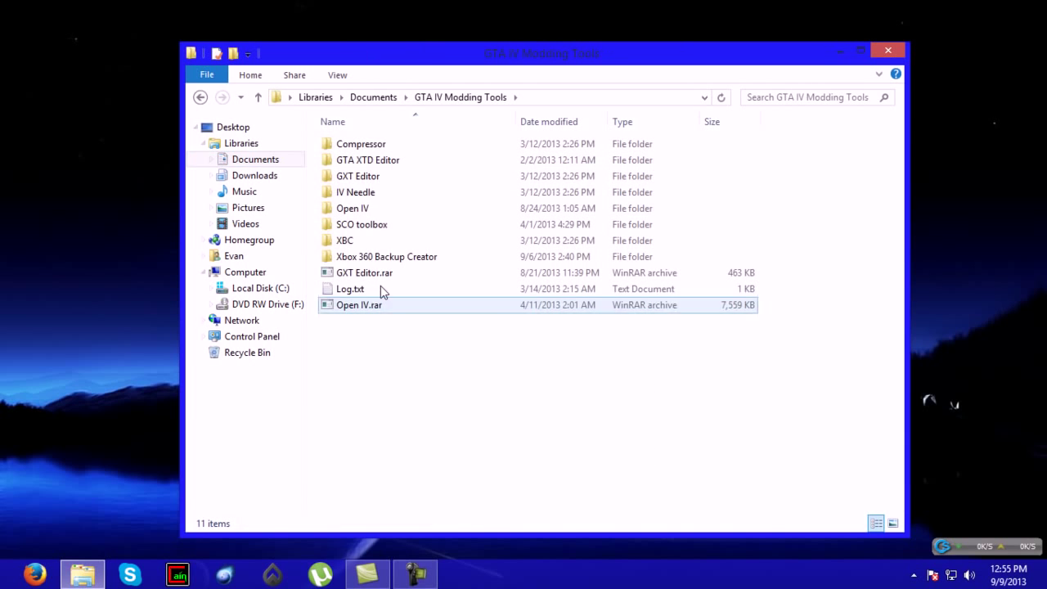
left_click(375, 257)
double_click(376, 259)
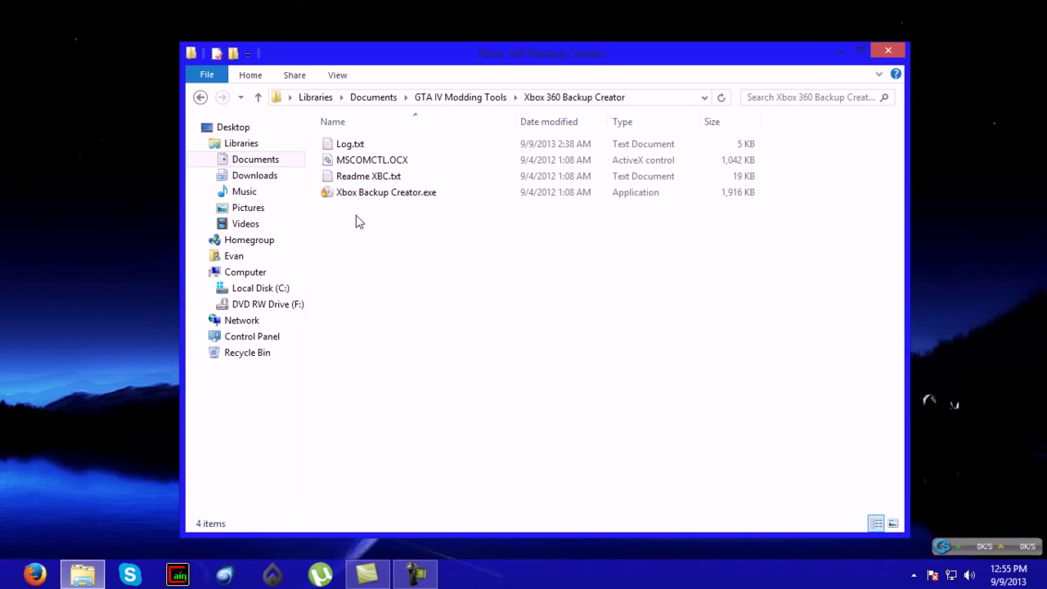
left_click(365, 196)
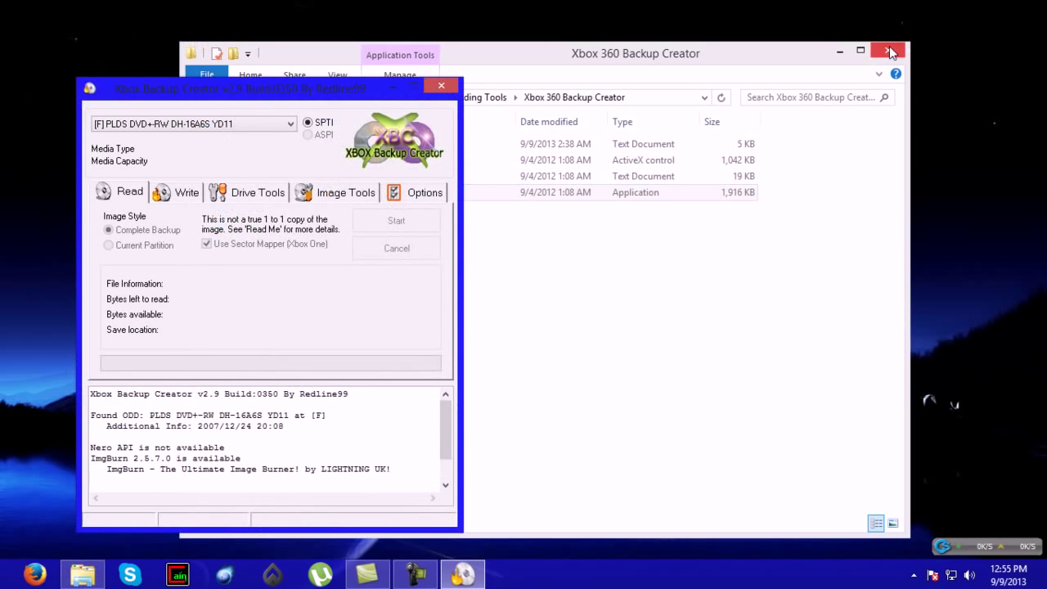
left_click(888, 52)
Open the Xbox Image Browser and load Forza.4.D1-US-K546.iso from Forza 4, Forza Disk 1, 5464
left_click(343, 193)
left_click(271, 251)
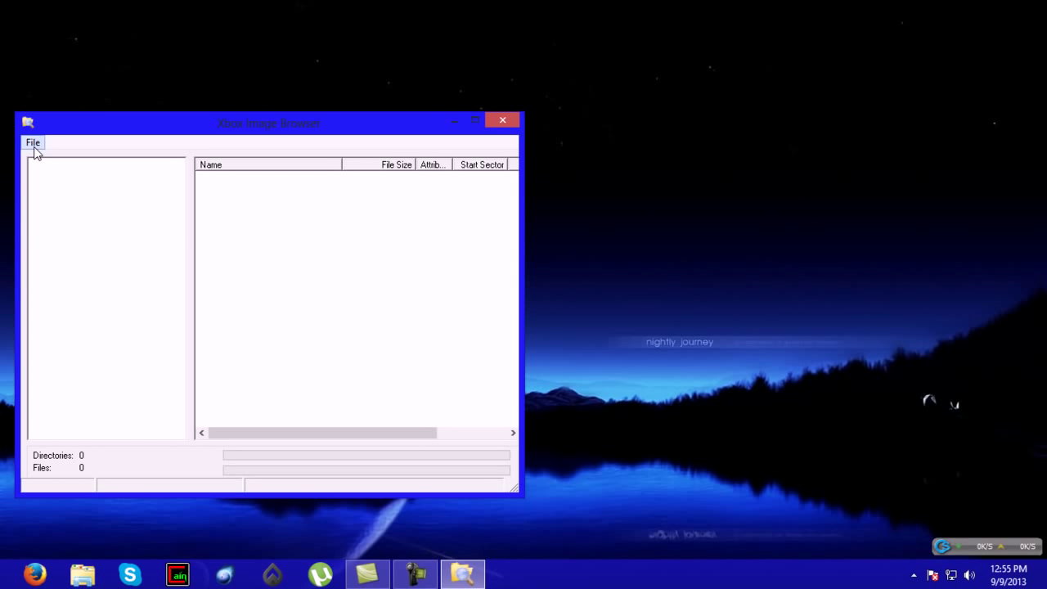
left_click(34, 143)
left_click(57, 178)
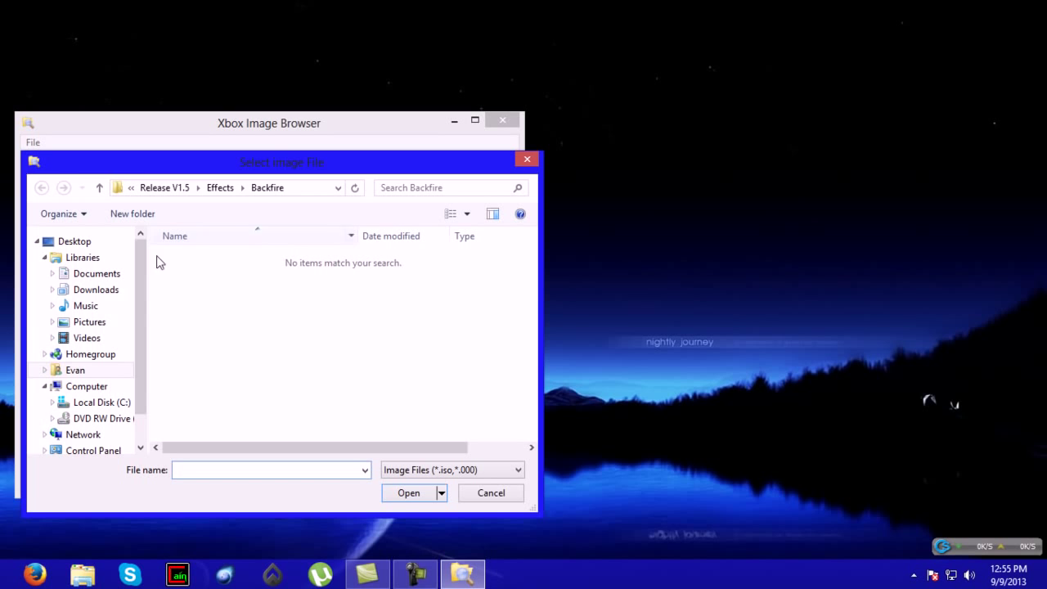
left_click(162, 190)
left_click(156, 194)
left_click(156, 188)
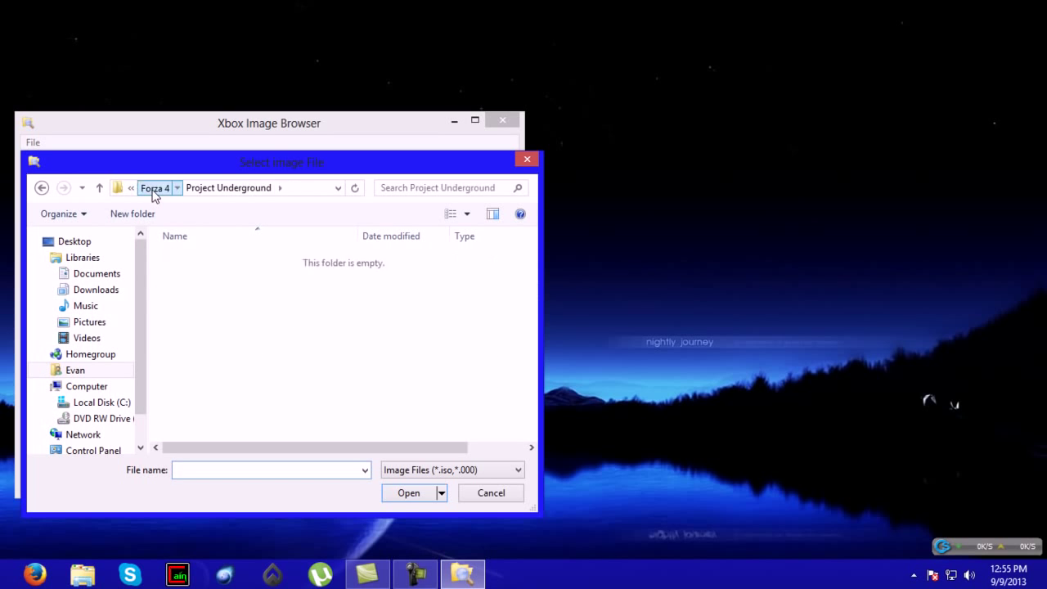
double_click(190, 258)
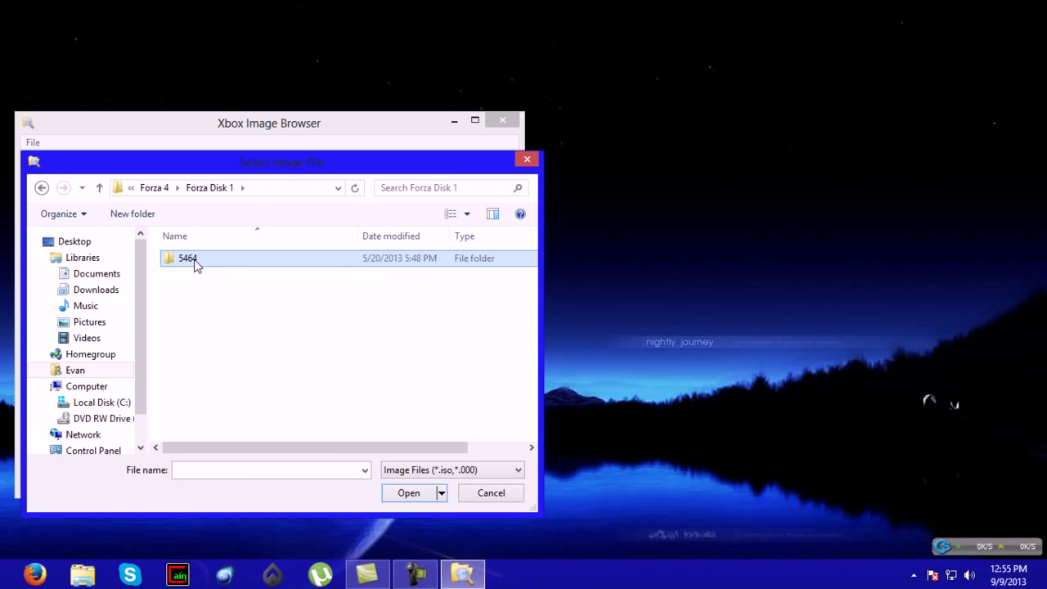
double_click(187, 259)
double_click(193, 259)
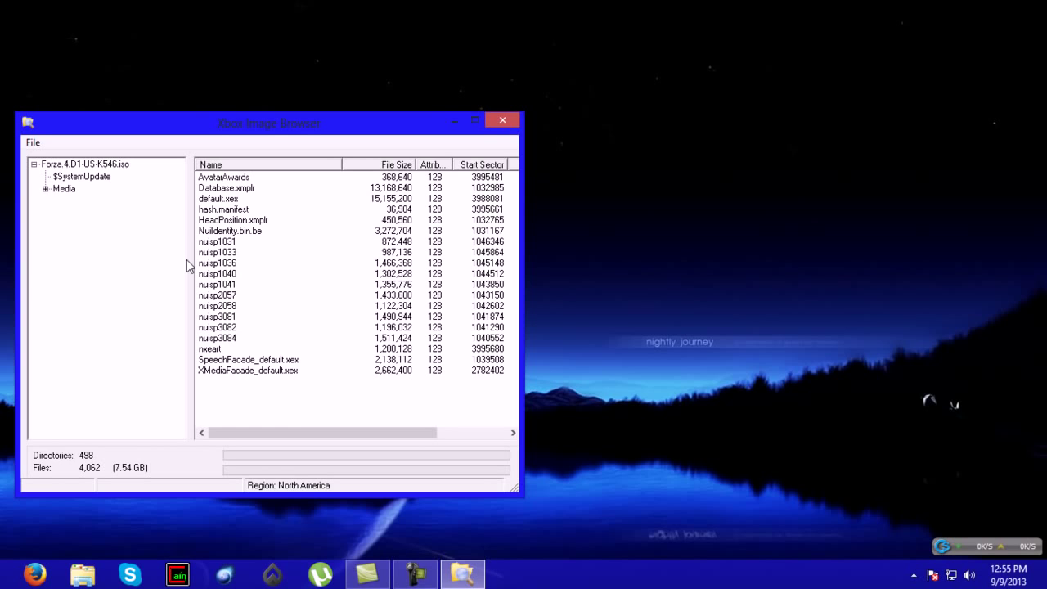
Shift the Image Browser window slightly and open Documents, Xbox Games, Forza 4, Project Underground, Release V1.5, DB in File Explorer
left_click(287, 396)
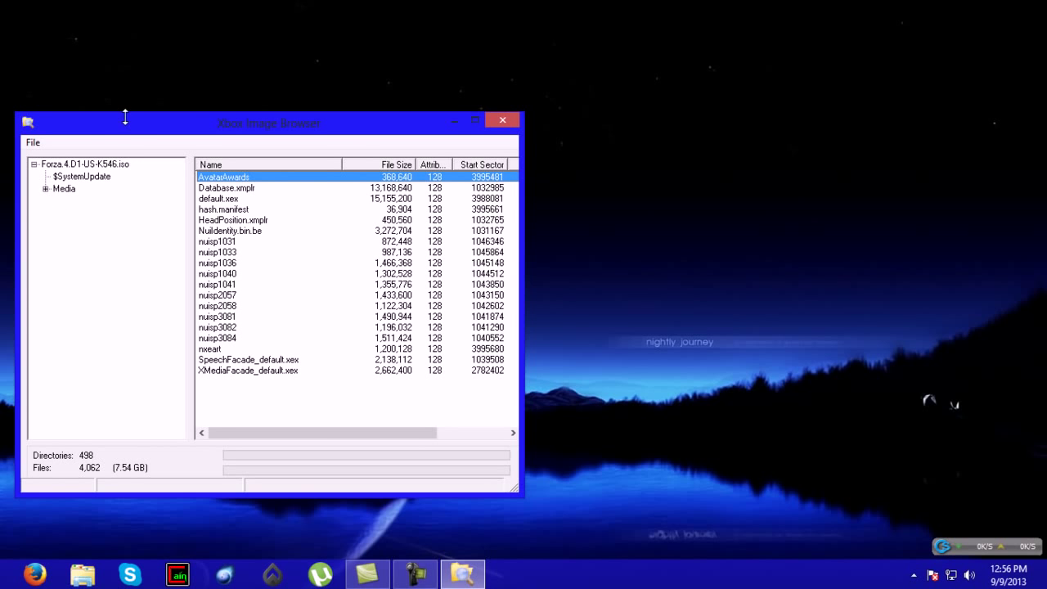
left_click_drag(125, 121, 163, 86)
left_click(84, 575)
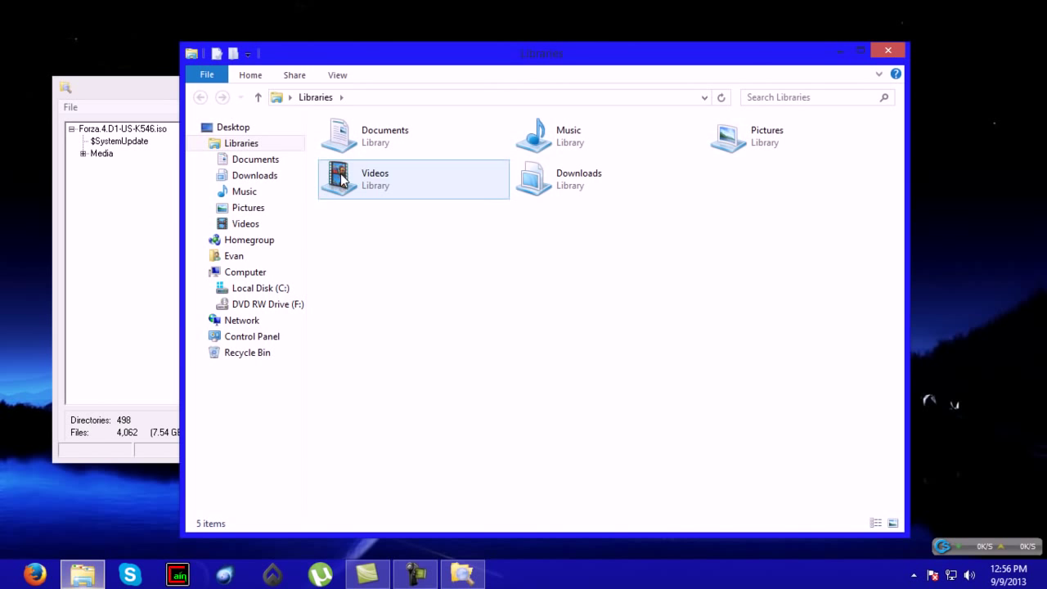
left_click(254, 160)
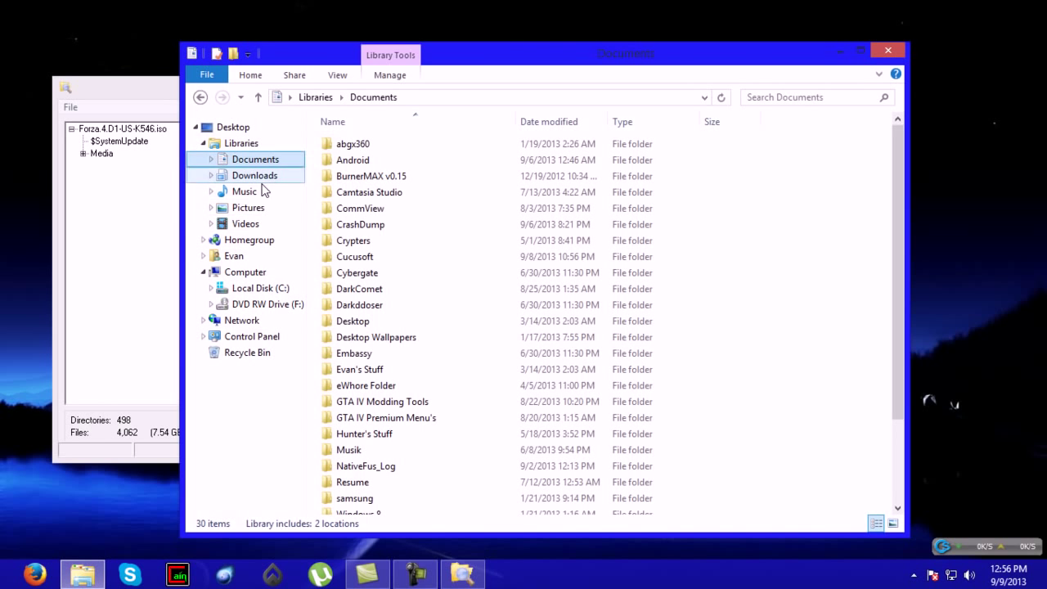
left_click(375, 432)
scroll(372, 429, "down", 3)
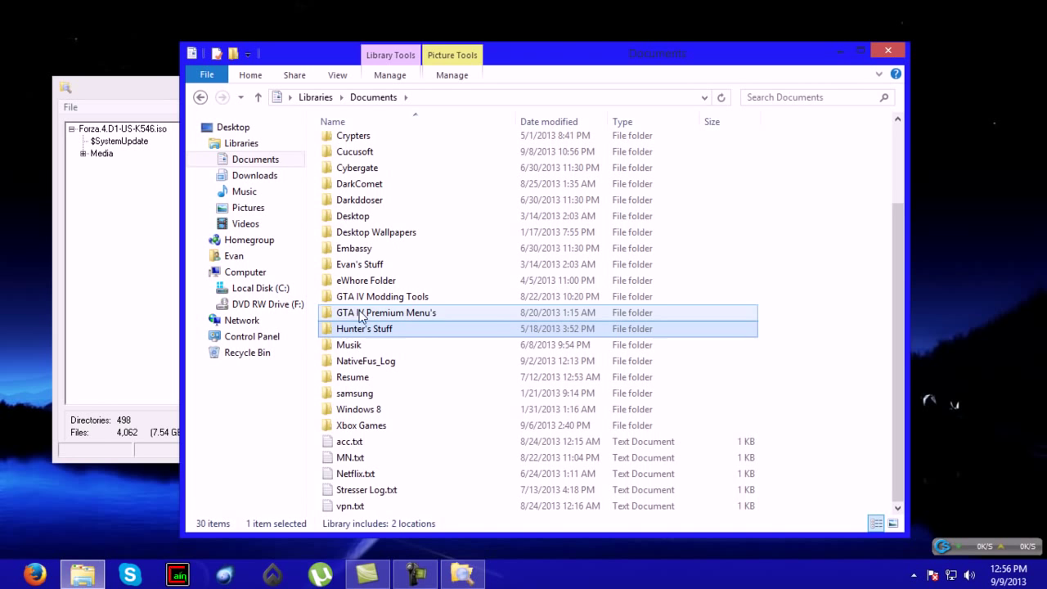
double_click(368, 426)
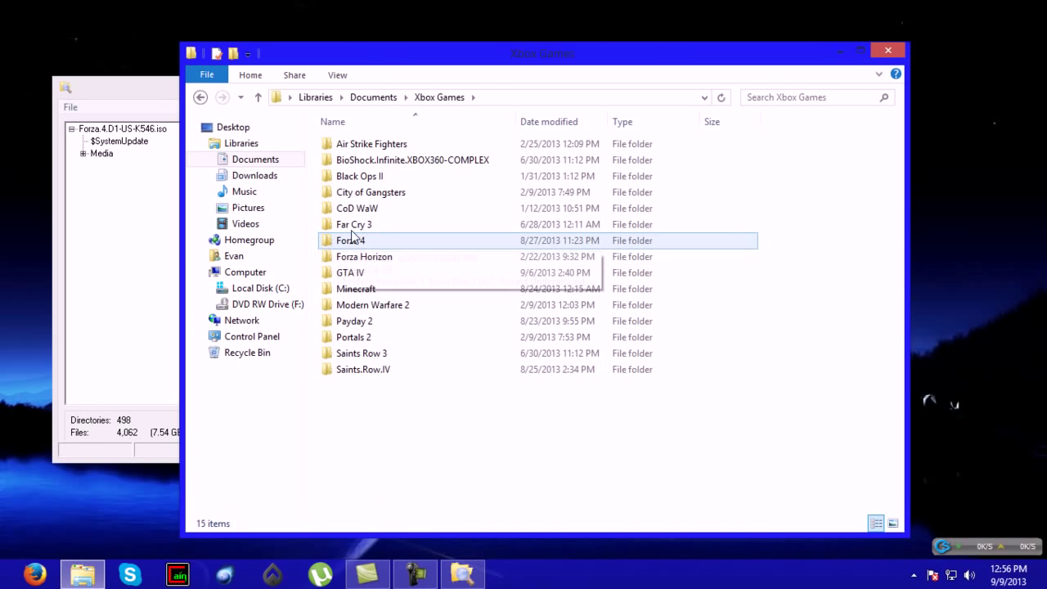
double_click(359, 244)
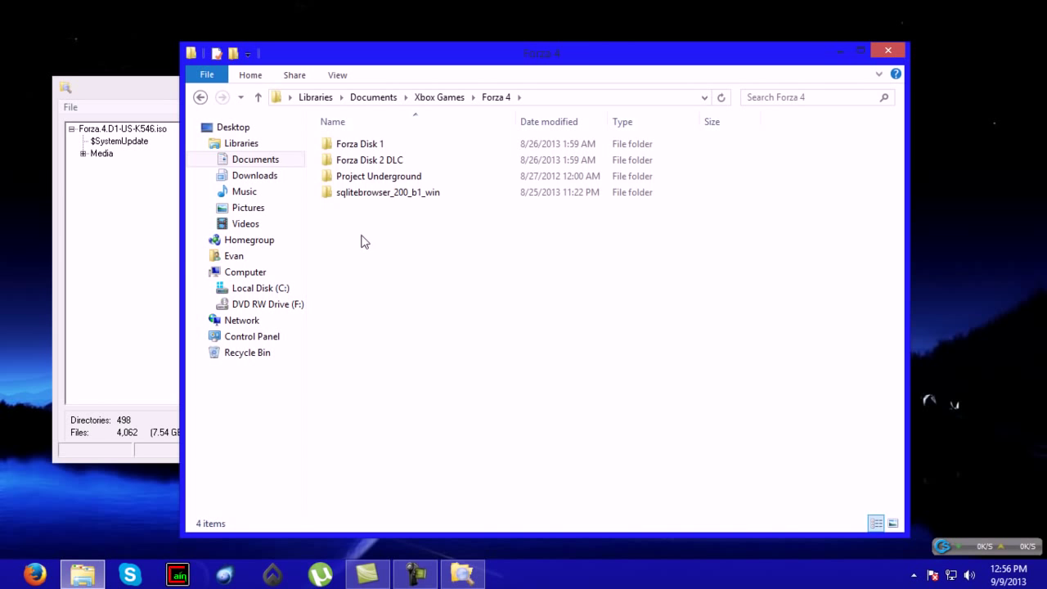
double_click(366, 176)
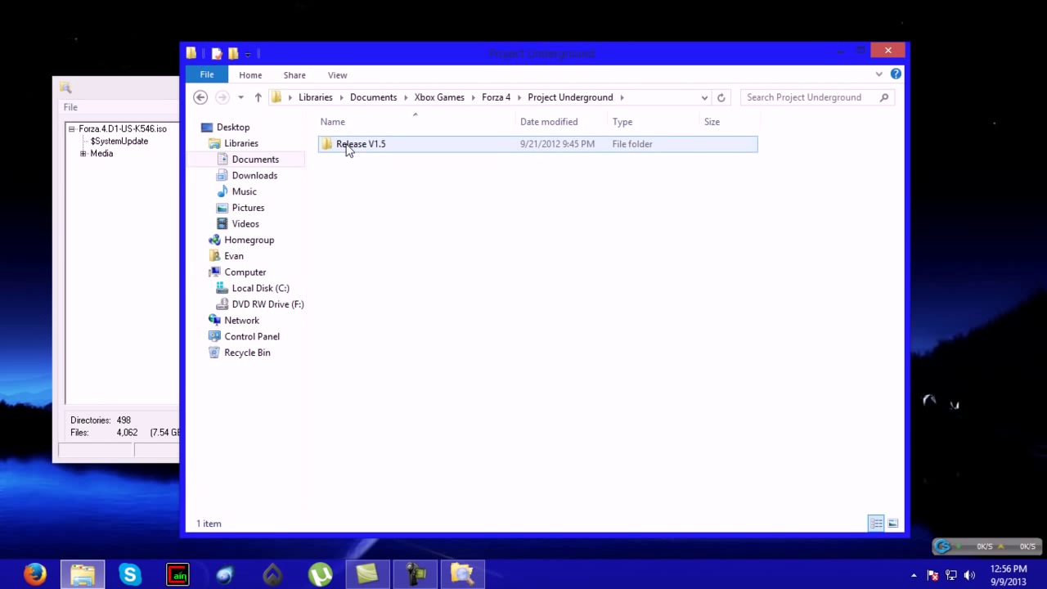
double_click(381, 147)
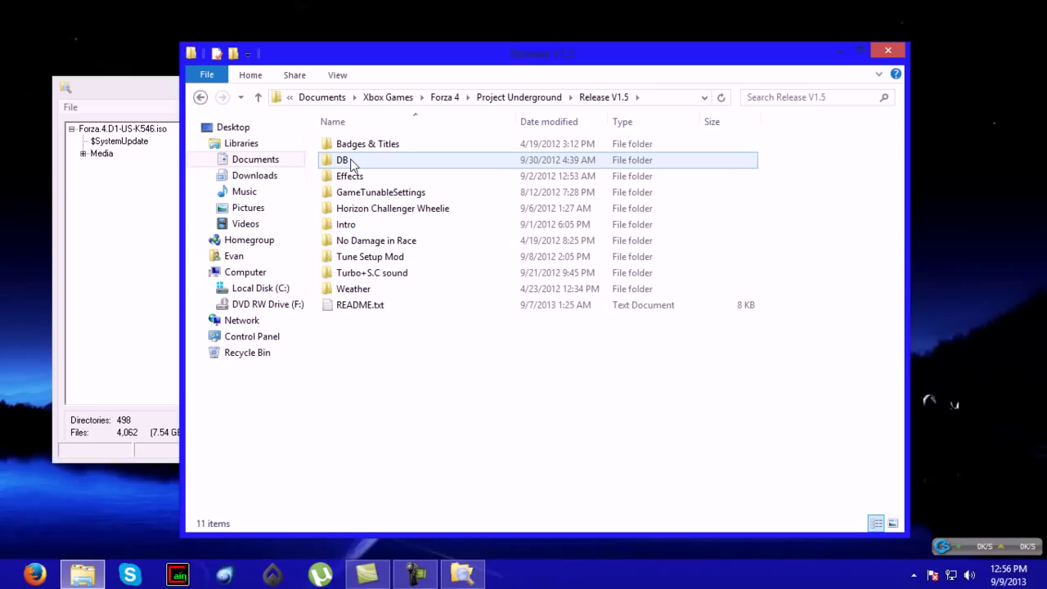
double_click(350, 164)
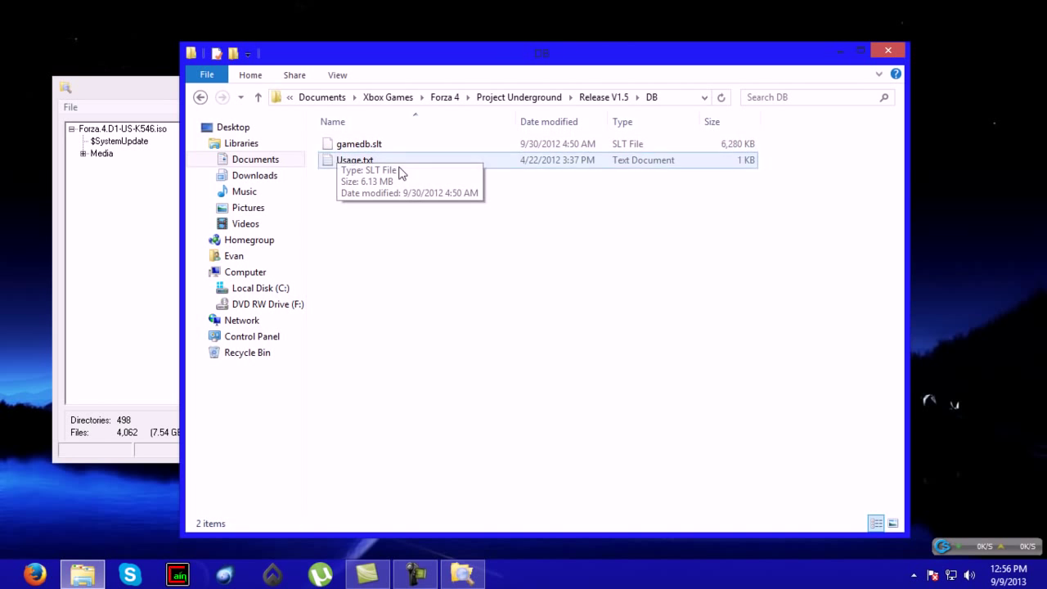
left_click(146, 233)
left_click(665, 240)
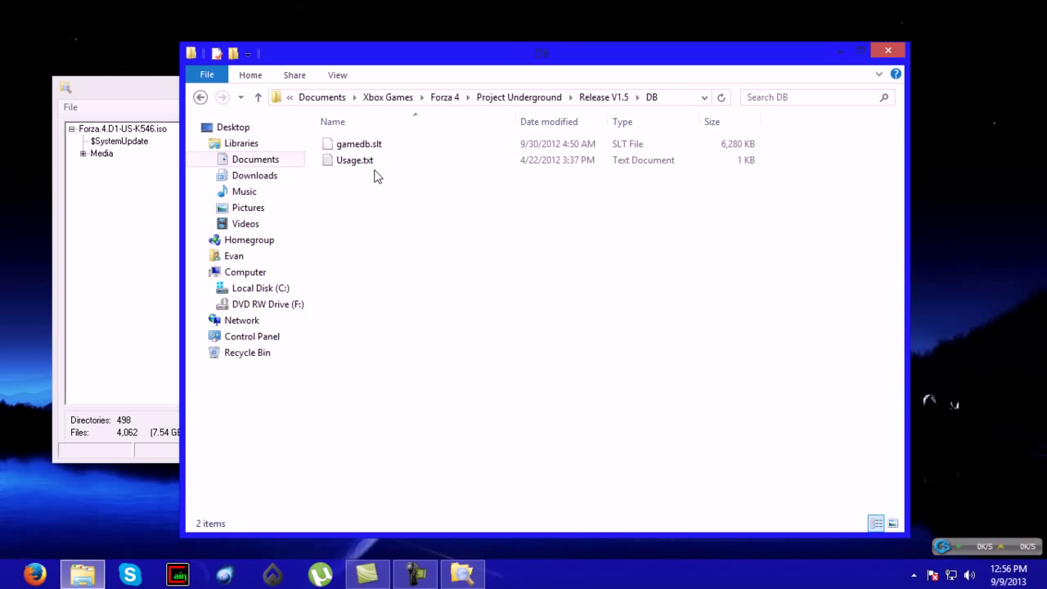
left_click(356, 164)
left_click(379, 260)
Replace gamedb.slt in the ISO's Media, db folder with the gamedb.slt from Forza 4, Project Underground, Release V1.5, DB
left_click(106, 128)
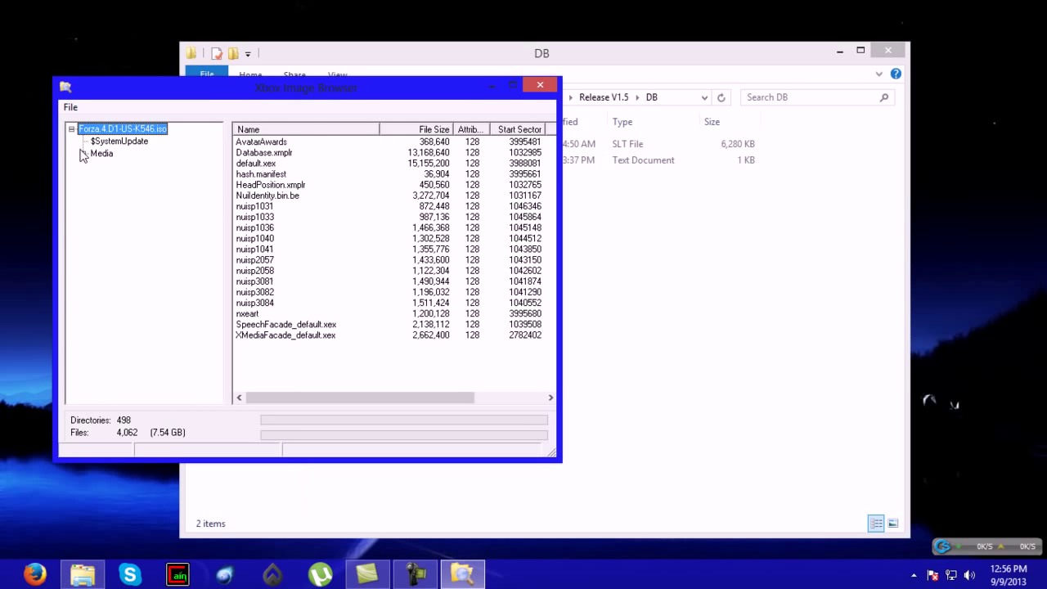
left_click(82, 154)
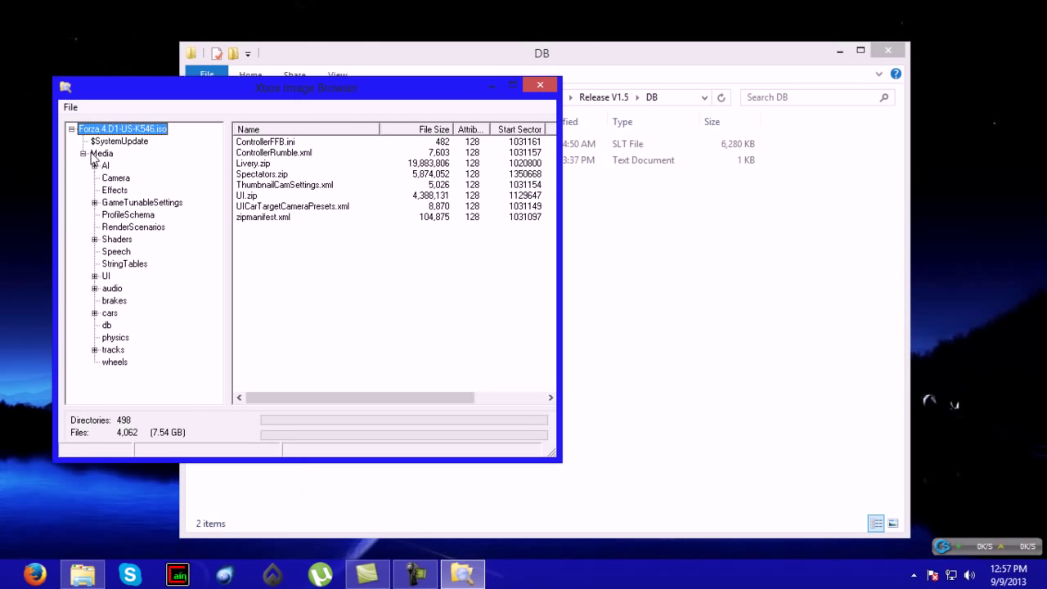
left_click(106, 325)
right_click(265, 154)
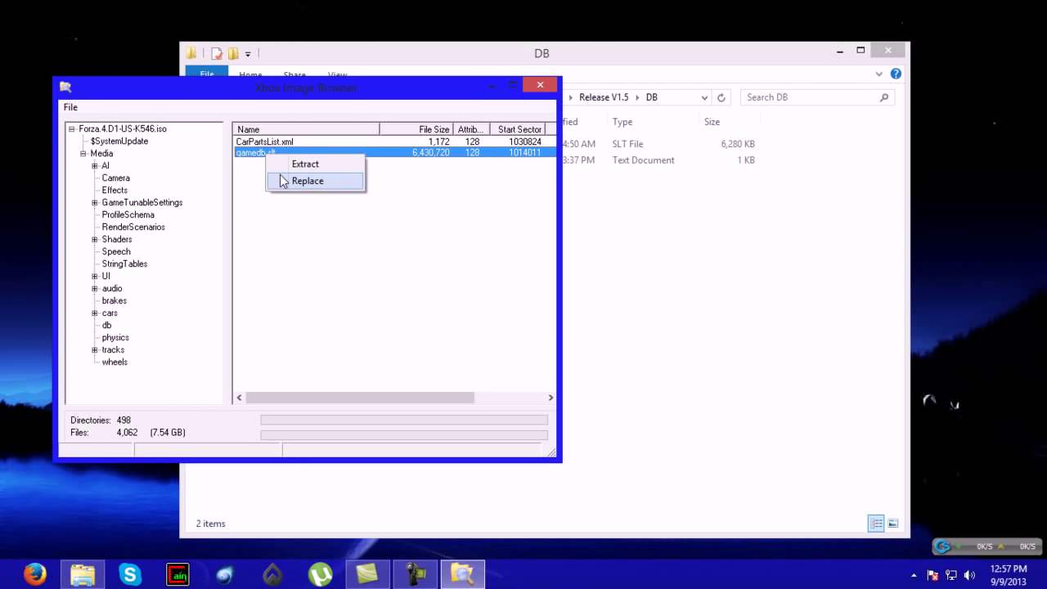
left_click(283, 180)
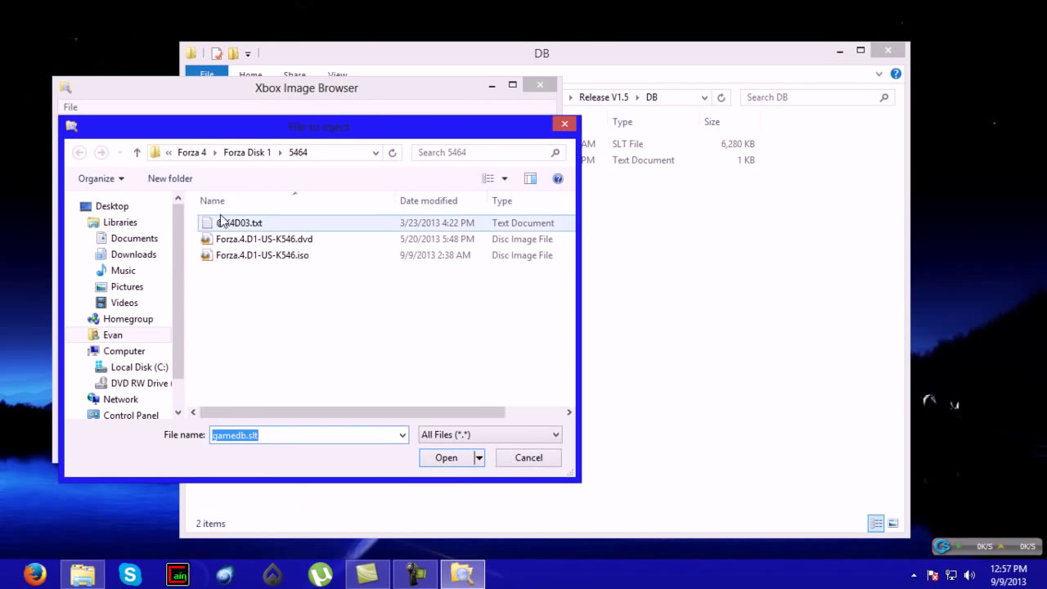
left_click(247, 152)
left_click(191, 152)
double_click(262, 260)
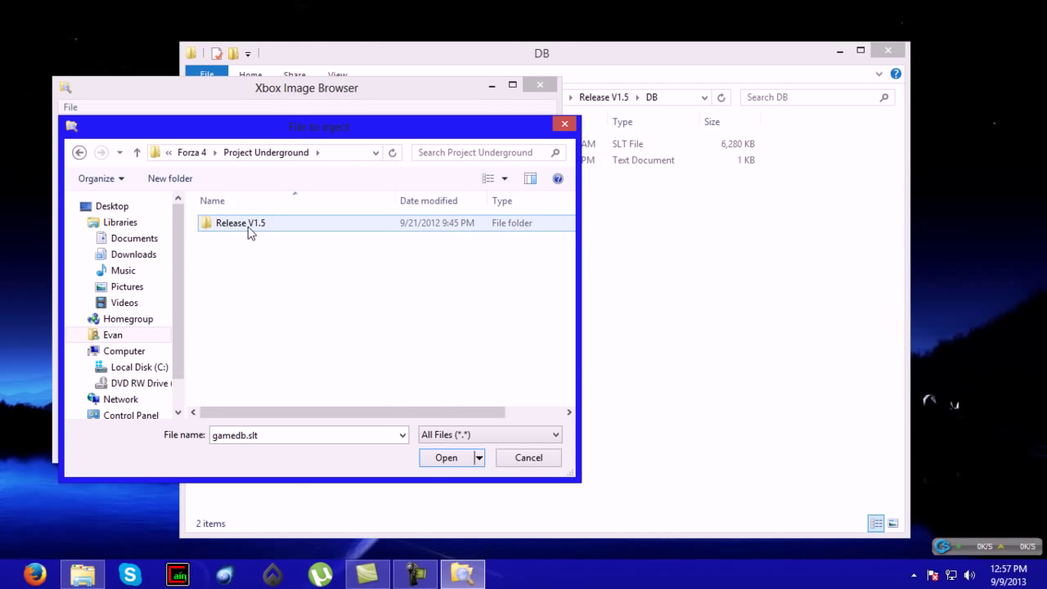
double_click(250, 224)
double_click(221, 242)
double_click(235, 222)
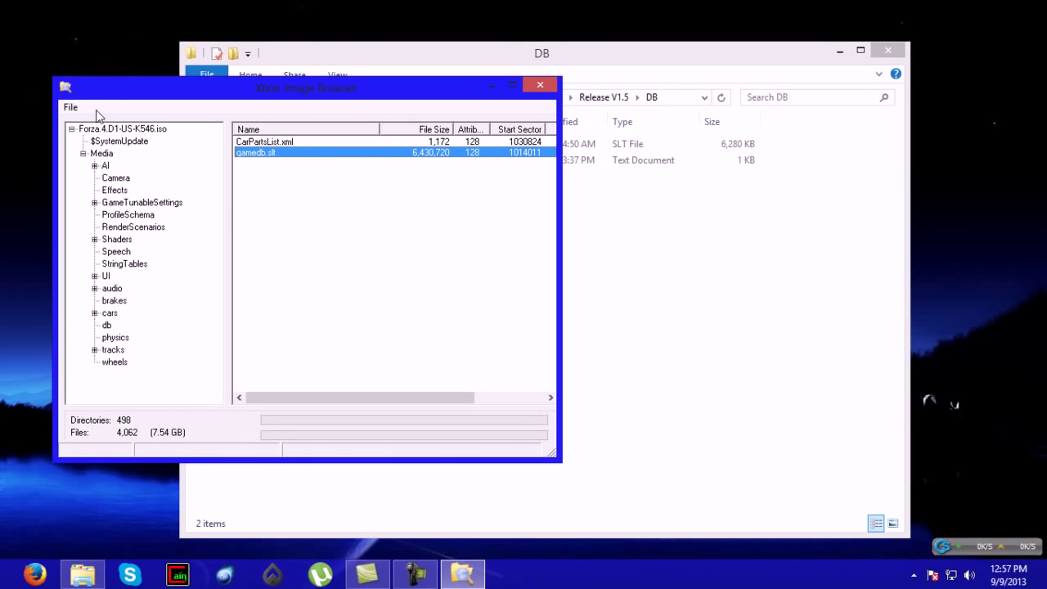
Close the disc 1 image and the Image Browser, as well as the DB folder window and Xbox Backup Creator
left_click(70, 107)
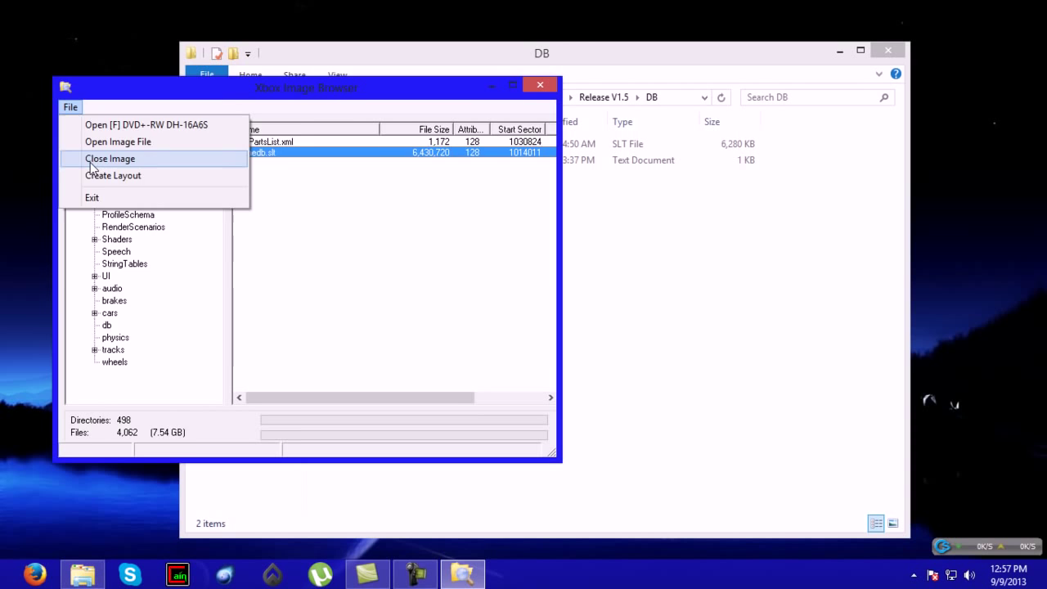
left_click(110, 159)
left_click(540, 85)
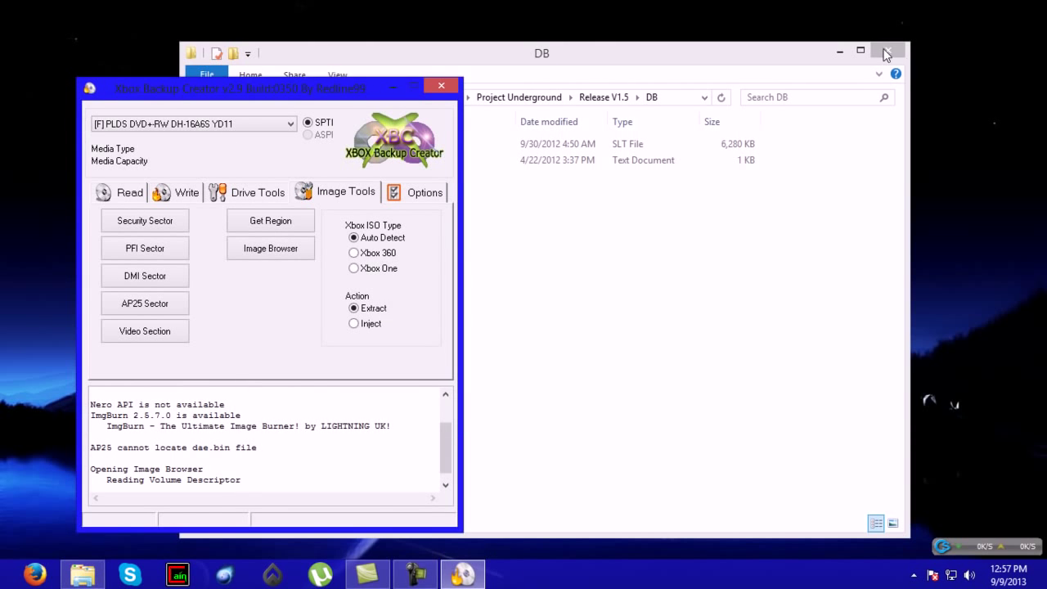
left_click(887, 52)
left_click(441, 85)
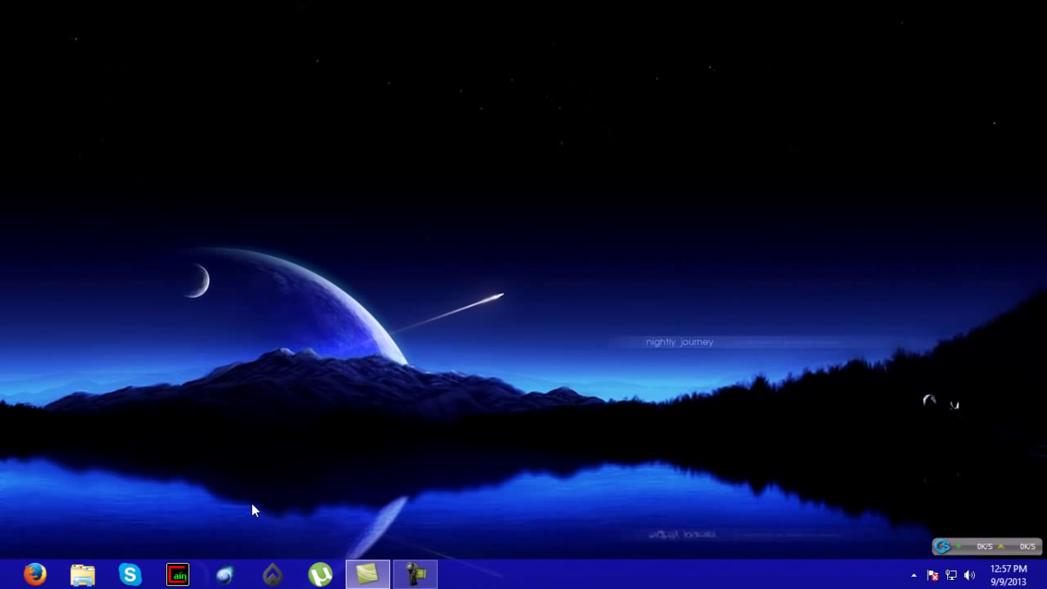
left_click(415, 575)
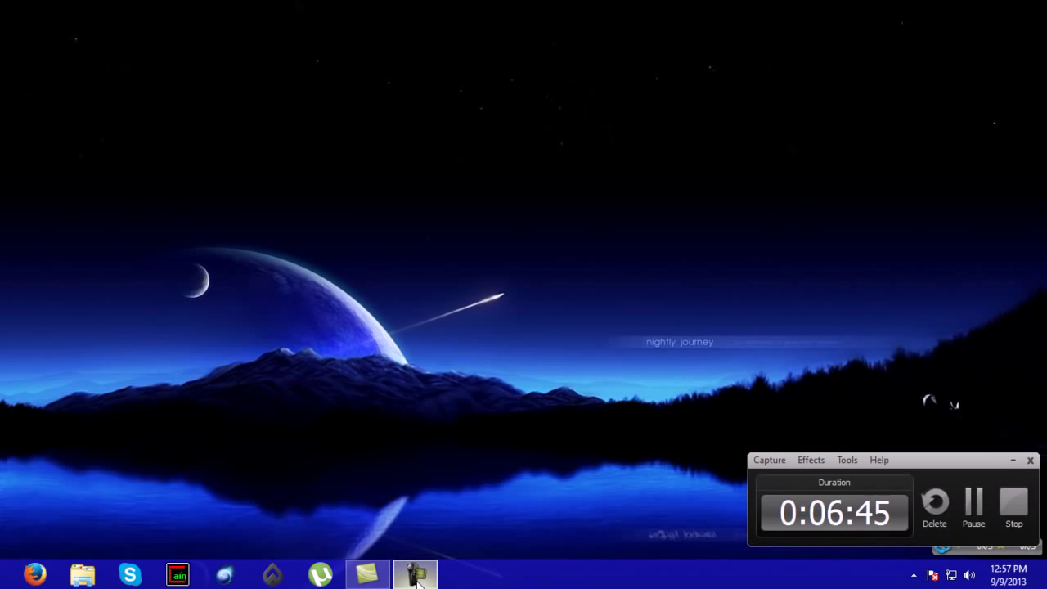
left_click(418, 576)
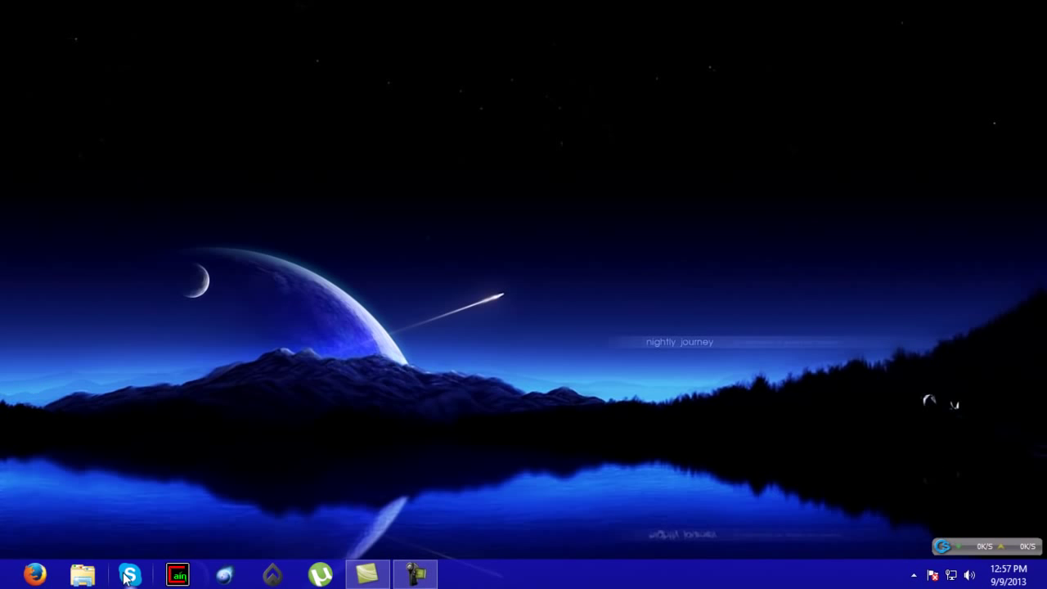
Launch BurnerMax.exe from Documents, BurnerMAX v0.15, and close the folder window
left_click(83, 577)
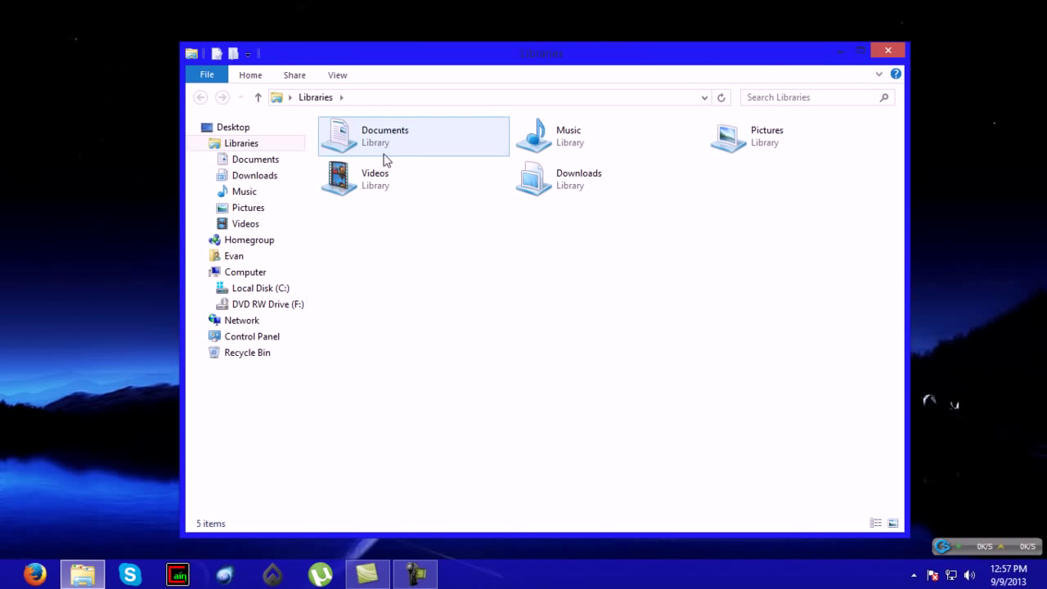
double_click(385, 159)
double_click(377, 176)
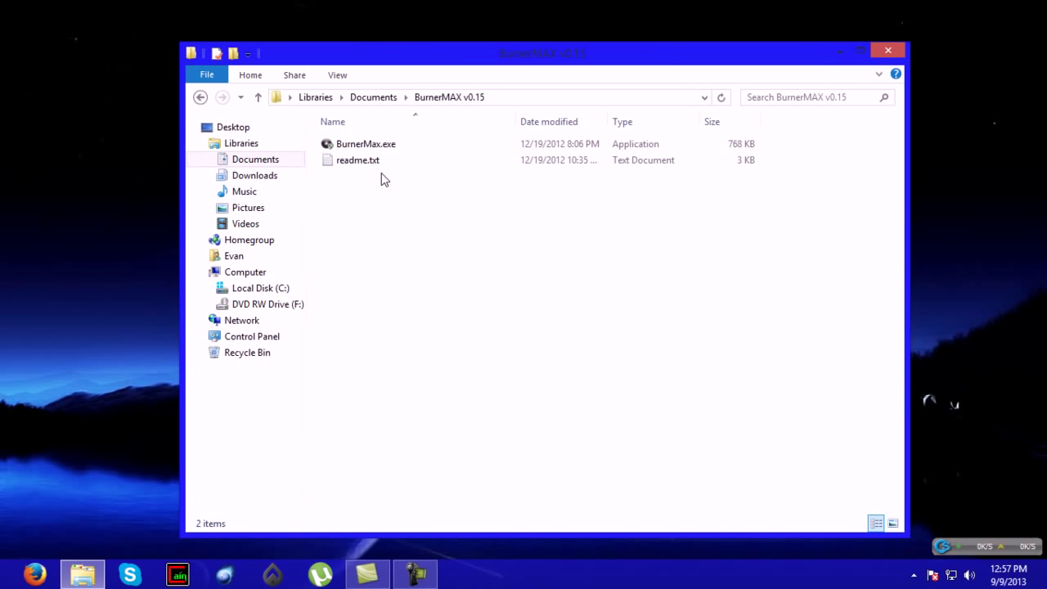
double_click(365, 144)
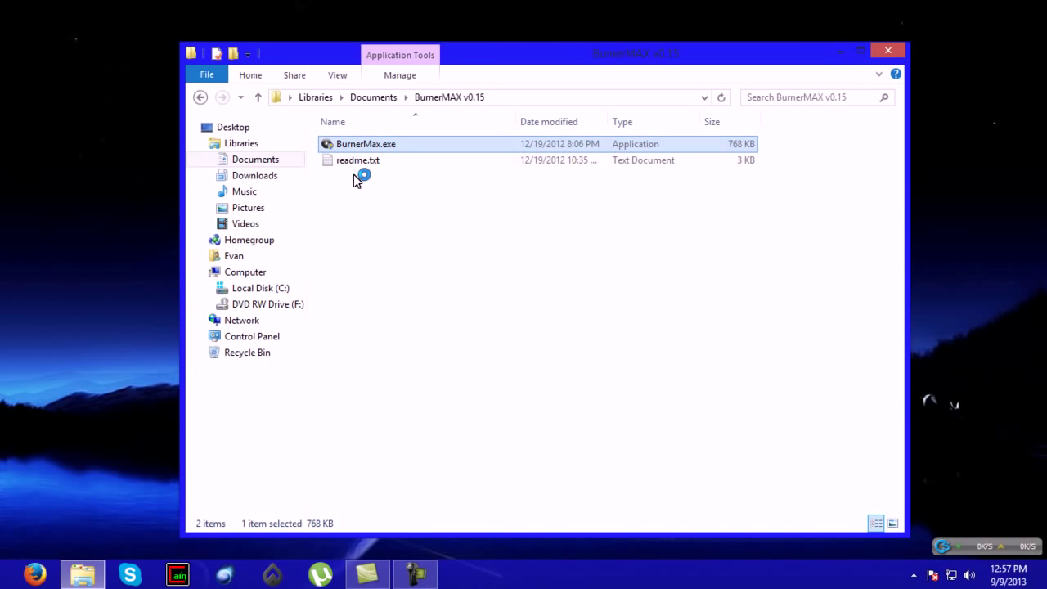
left_click(887, 51)
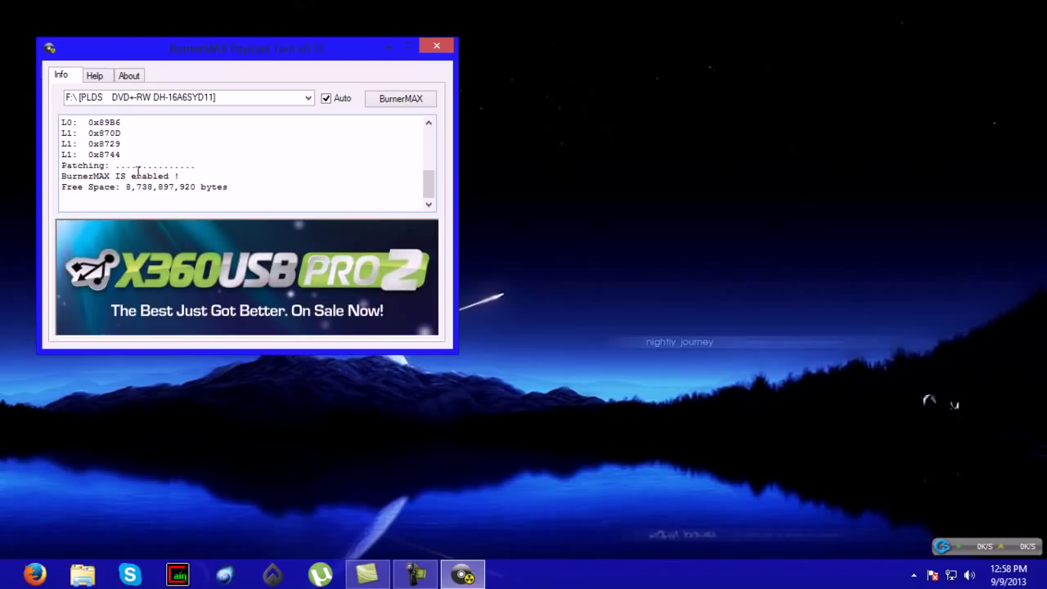
Check the enabled status and free space lines in the BurnerMAX log and close the tool
left_click_drag(59, 176, 227, 176)
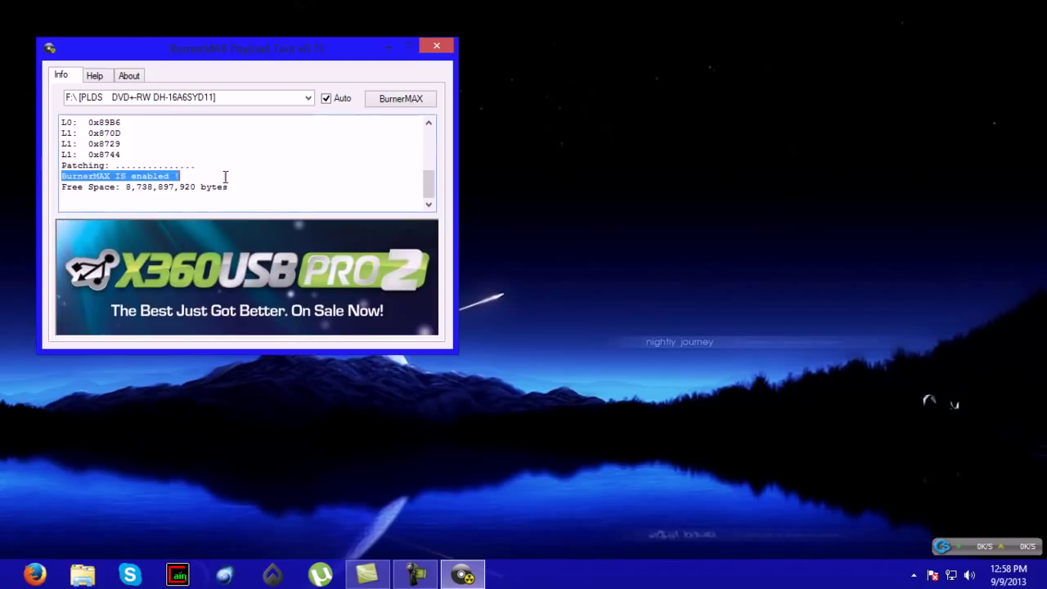
left_click_drag(128, 186, 234, 189)
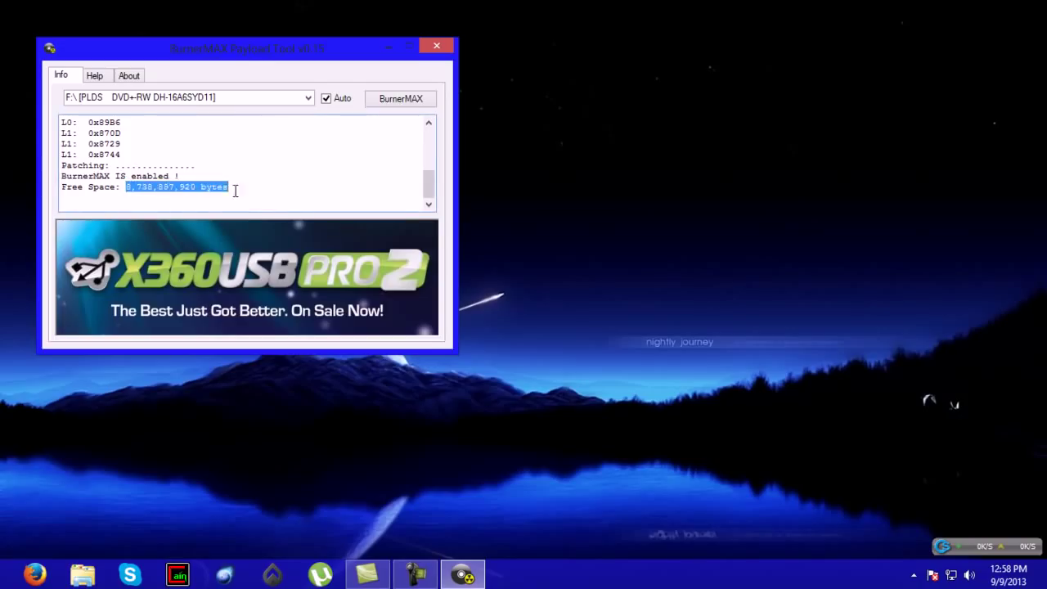
left_click(245, 193)
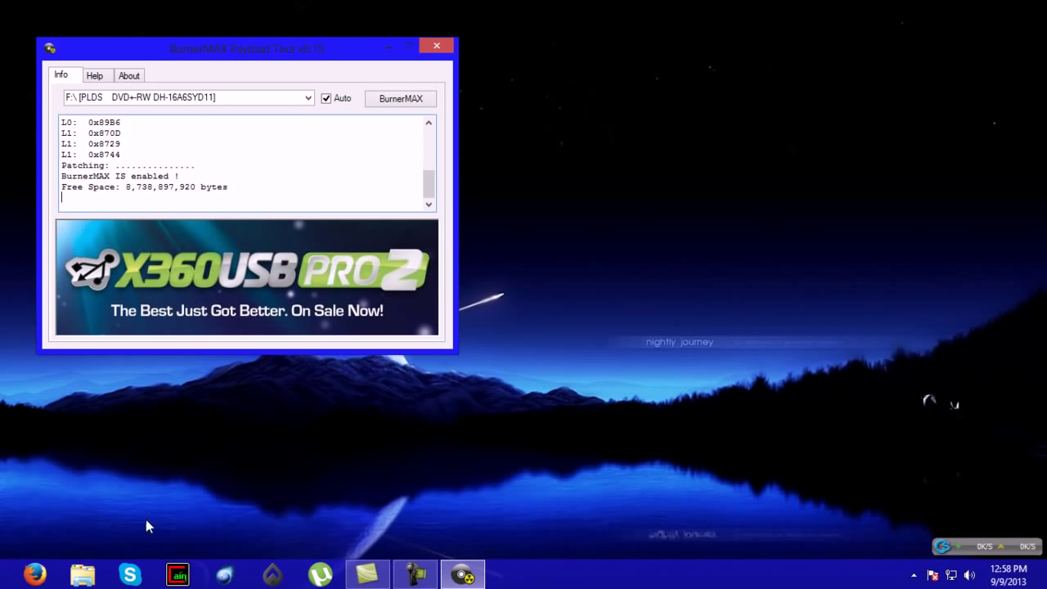
left_click(436, 47)
Search the installed apps for "img", launch ImgBurn and choose to write an image file to disc
left_click(17, 582)
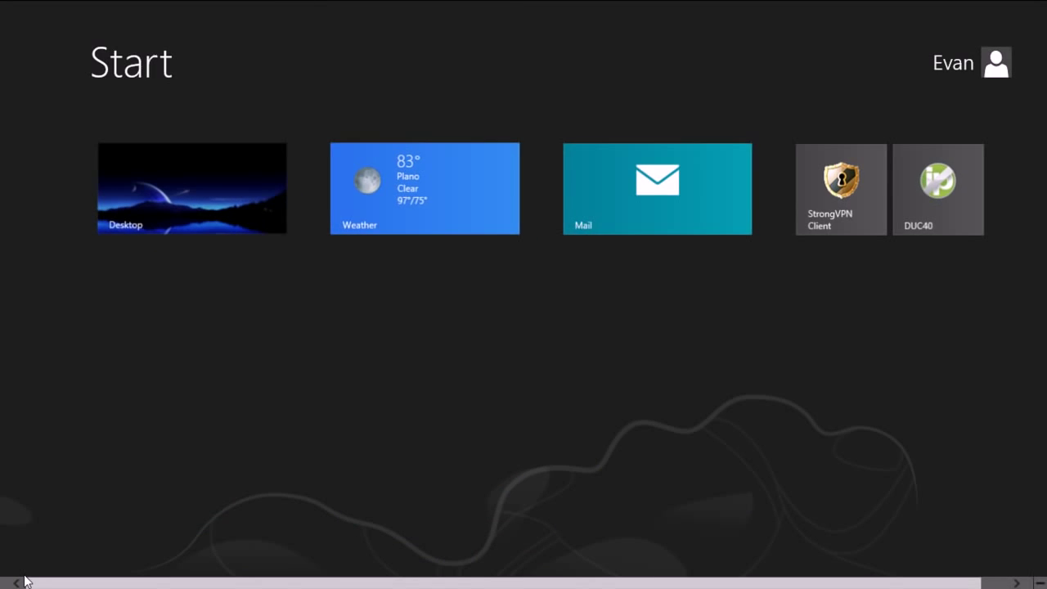
type("img")
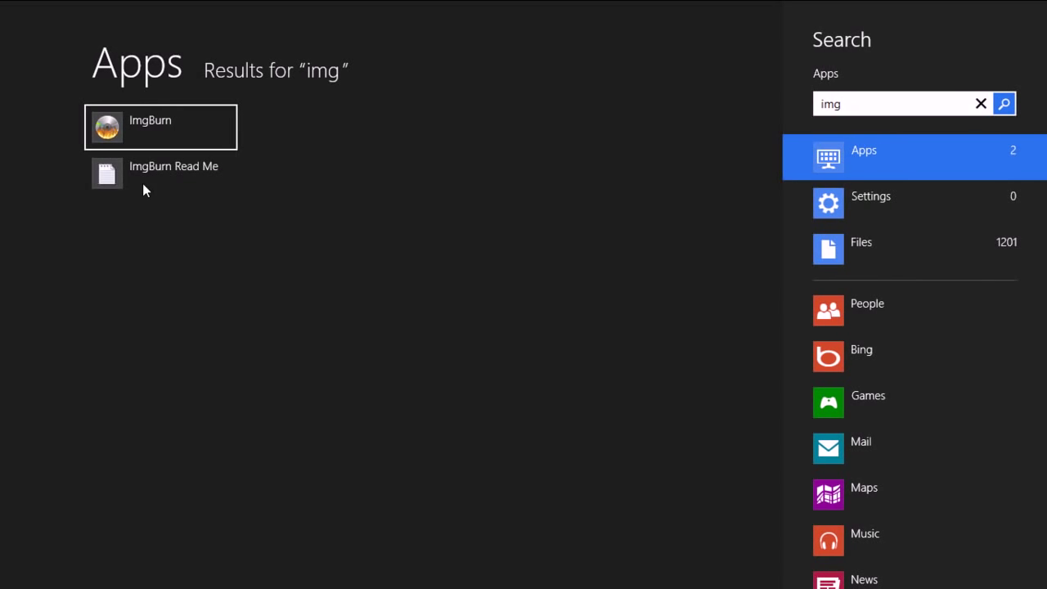
left_click(119, 139)
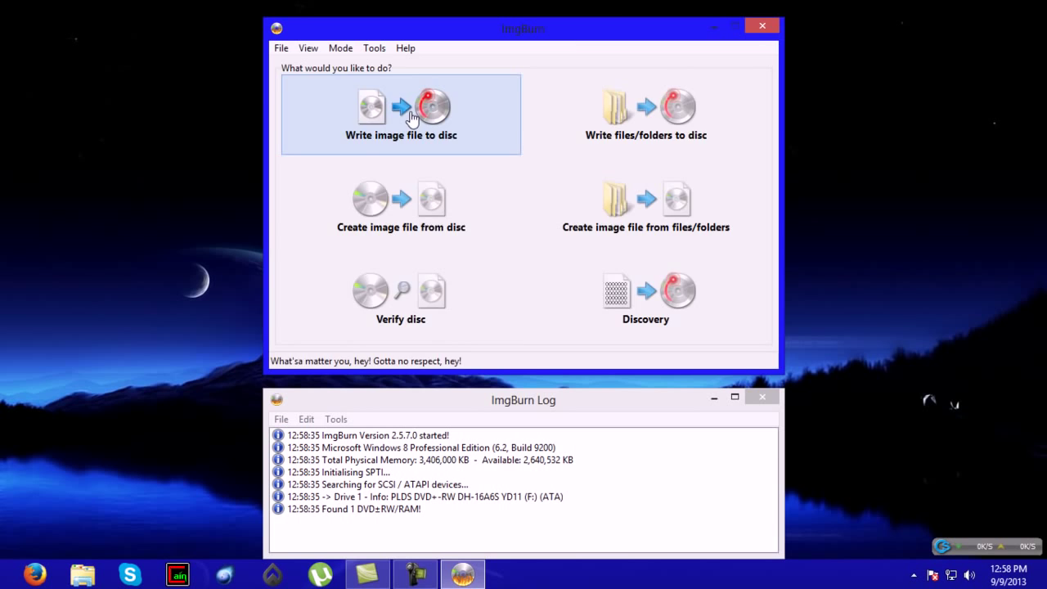
left_click(411, 119)
Load Forza.4.D1-US-K546.dvd from Xbox Games, Forza 4, Forza Disk 1, 5464 as the source image, and close ImgBurn
left_click(487, 81)
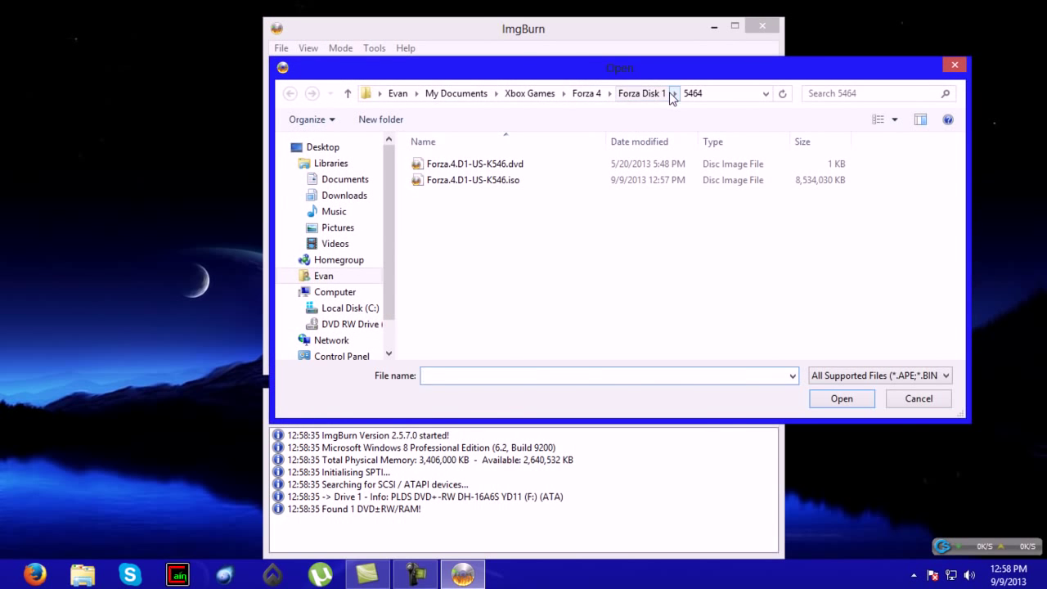
left_click(530, 93)
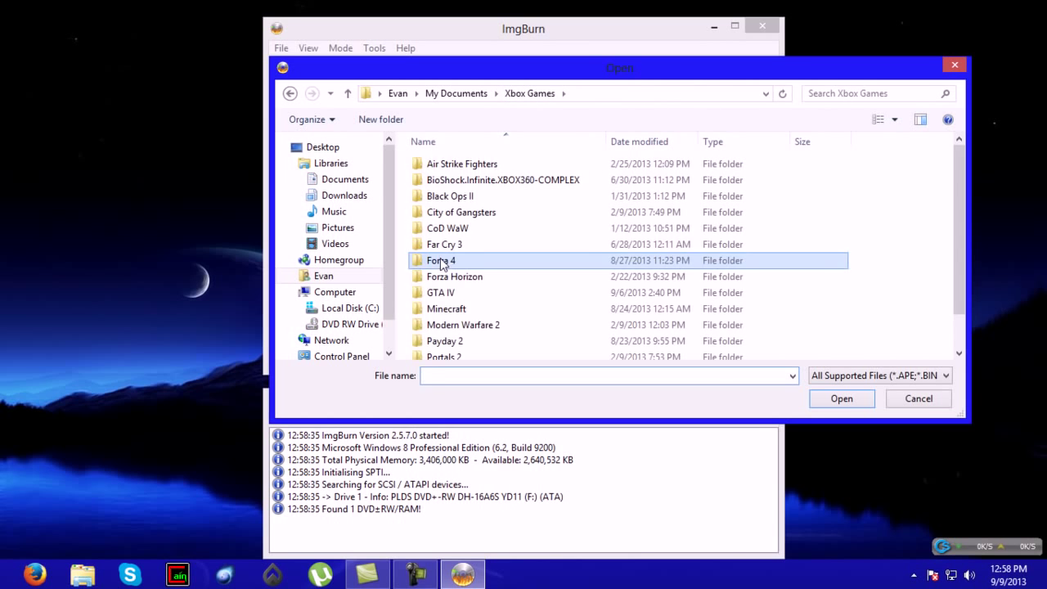
double_click(441, 261)
double_click(441, 165)
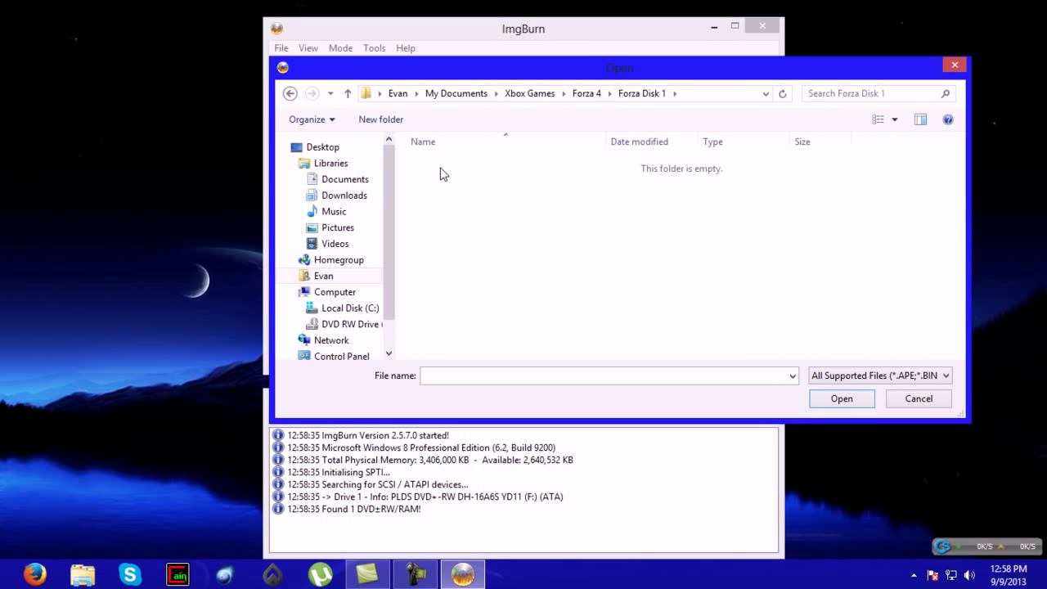
double_click(442, 170)
double_click(488, 169)
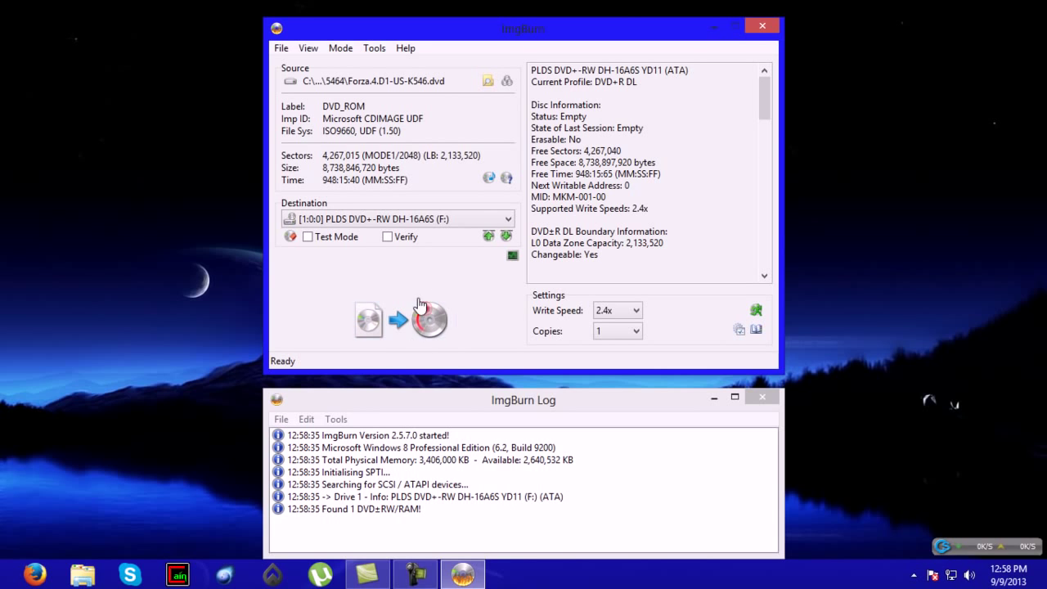
left_click(759, 28)
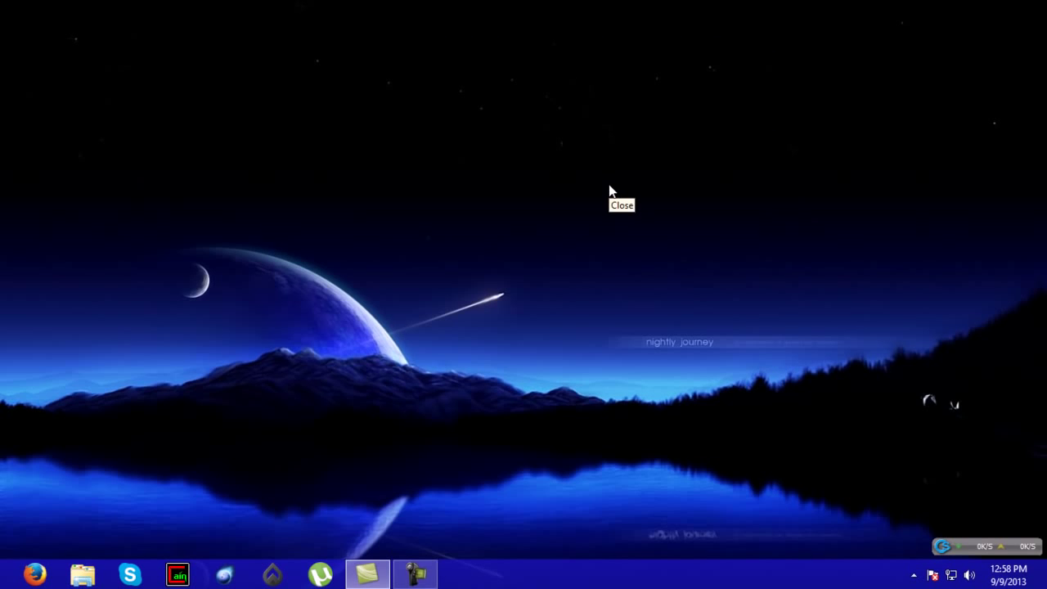